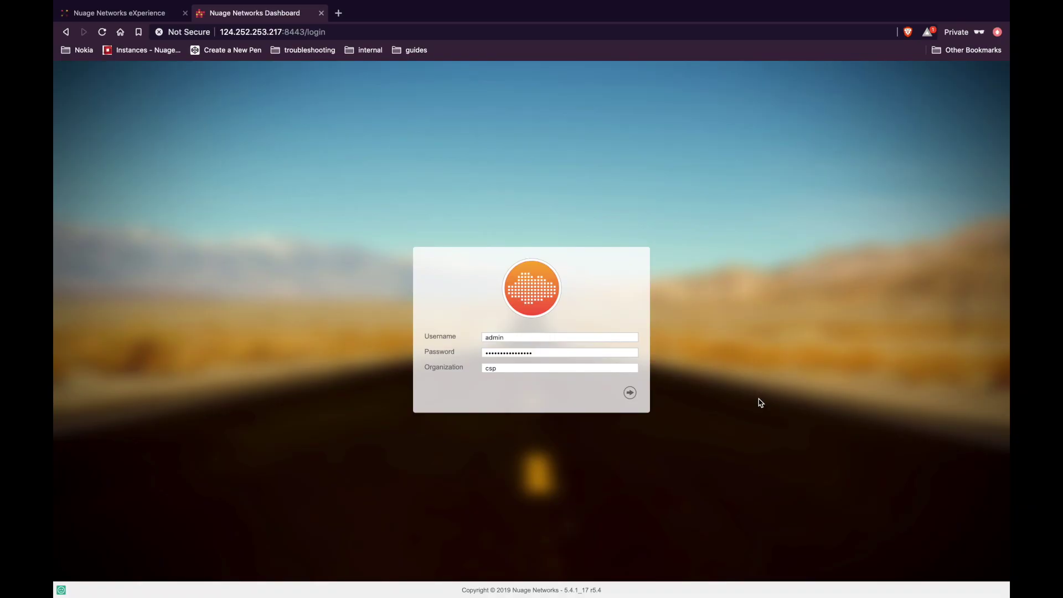
Log in to VSD and show the VNF Metadata list under Platform Configuration Applications.
key(Return)
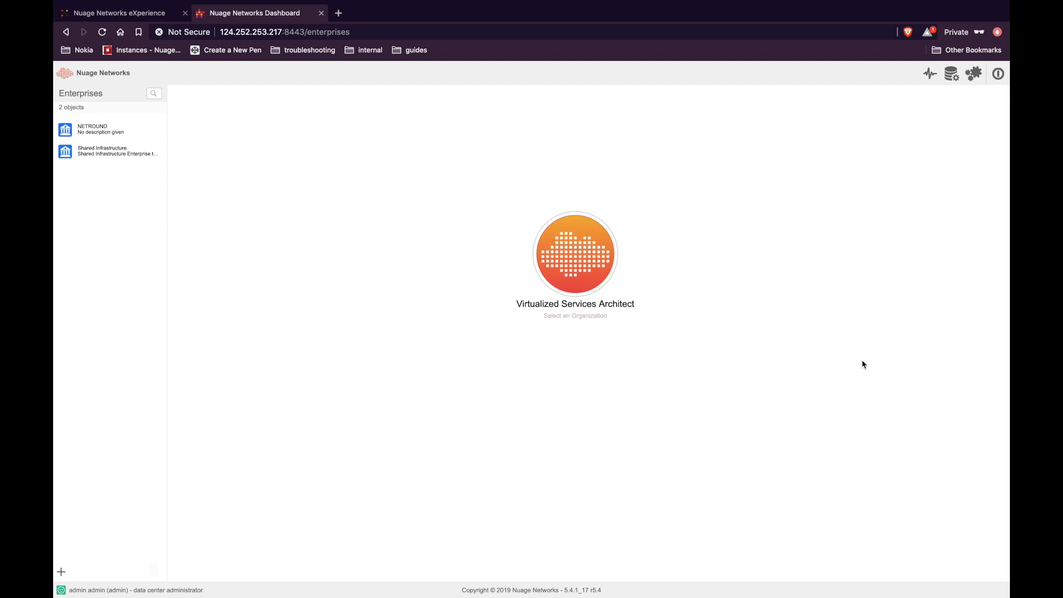
click(952, 77)
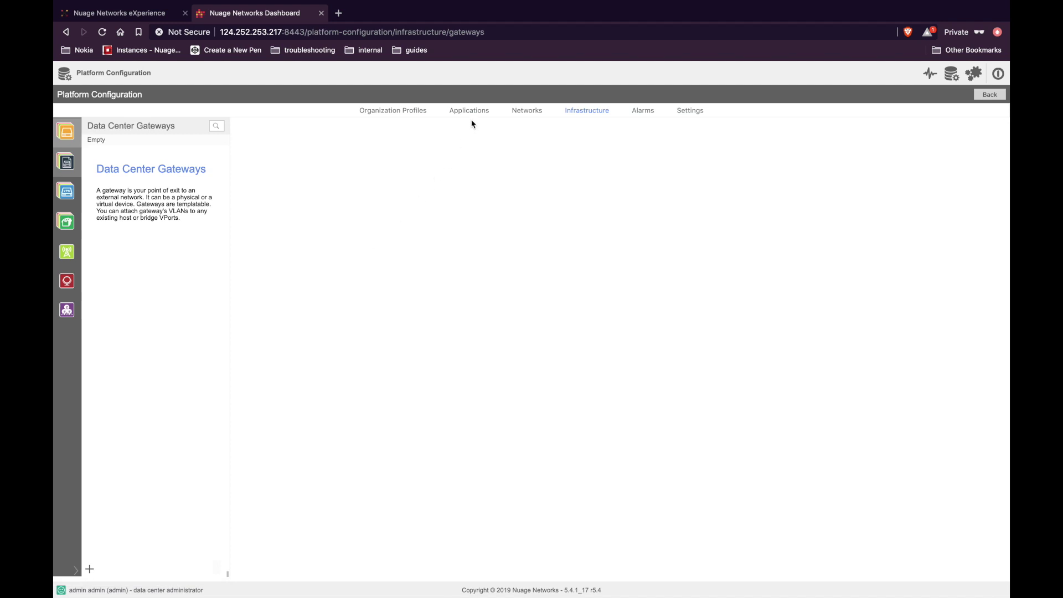
click(471, 113)
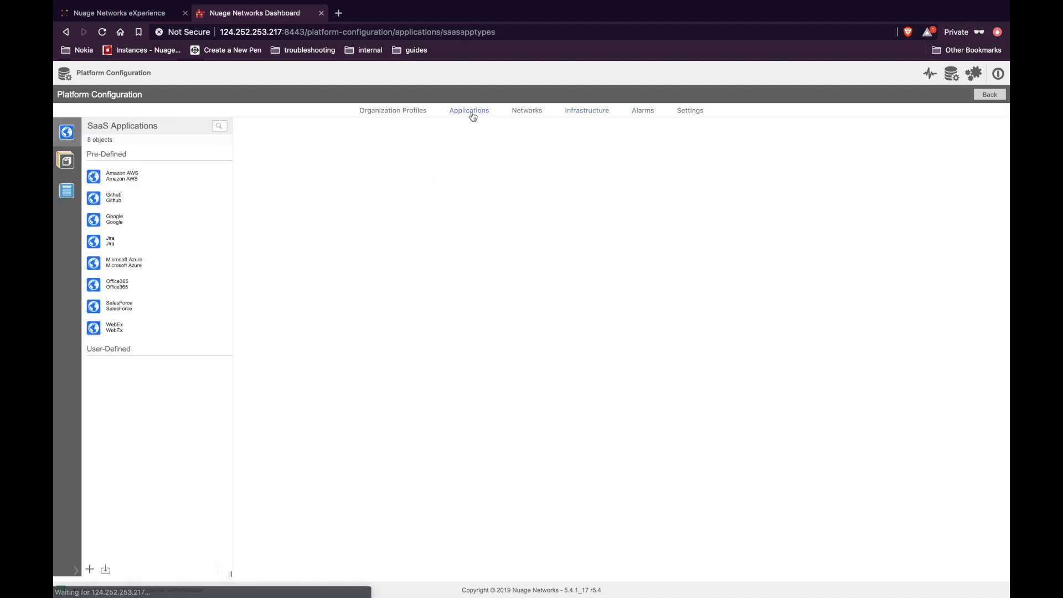
click(65, 163)
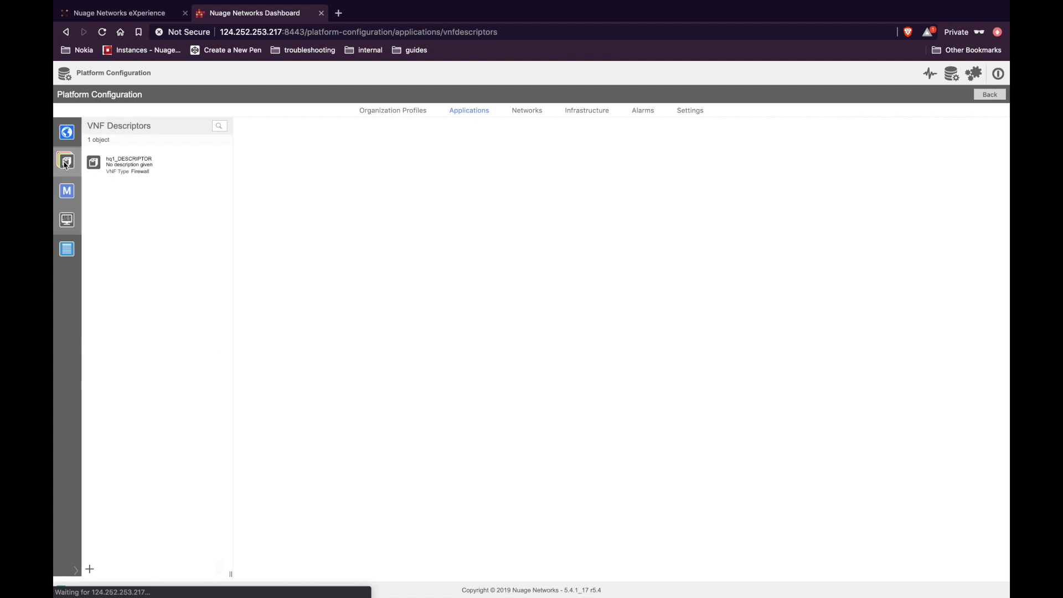
click(67, 191)
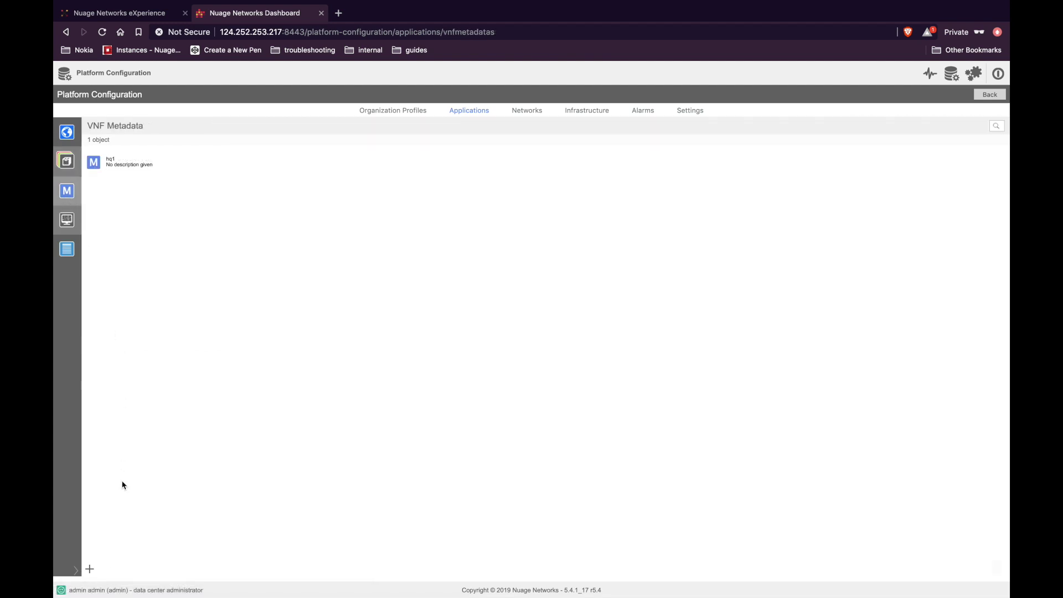
Create VNF metadata 'Netrounds-VTA' with the pasted libvirt XML blob, accepting the modification warning.
click(89, 570)
text(N)
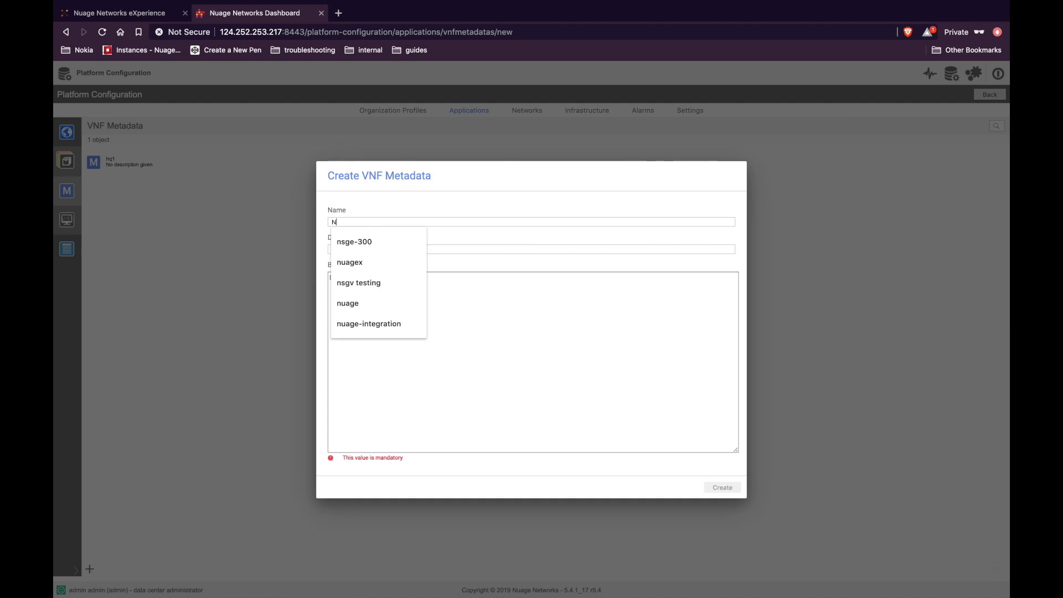
text(etrounds)
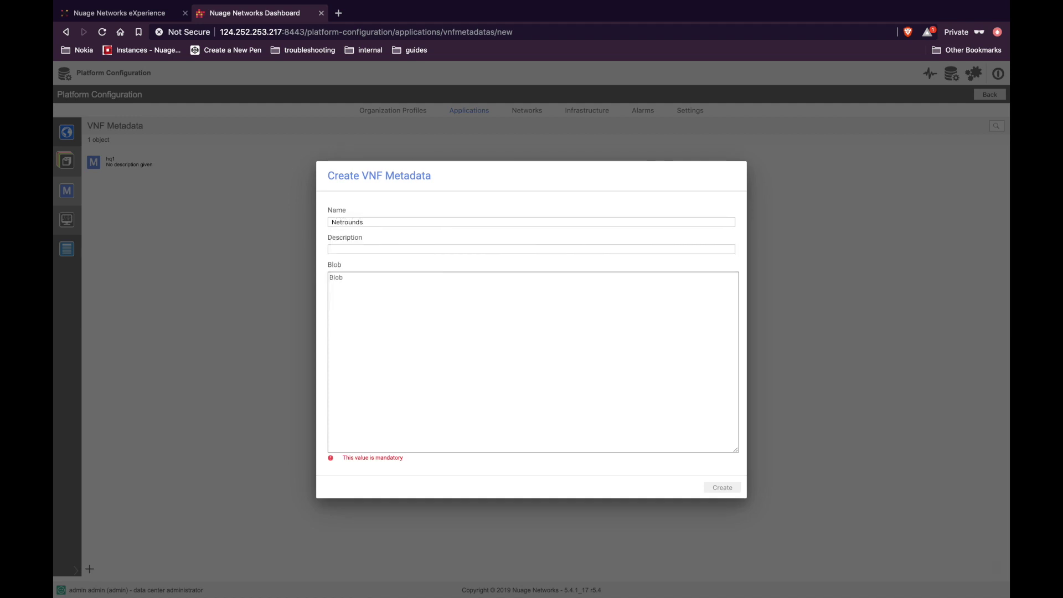
text(-VTA)
click(333, 277)
key(ctrl+v)
scroll(338, 404, up, 10)
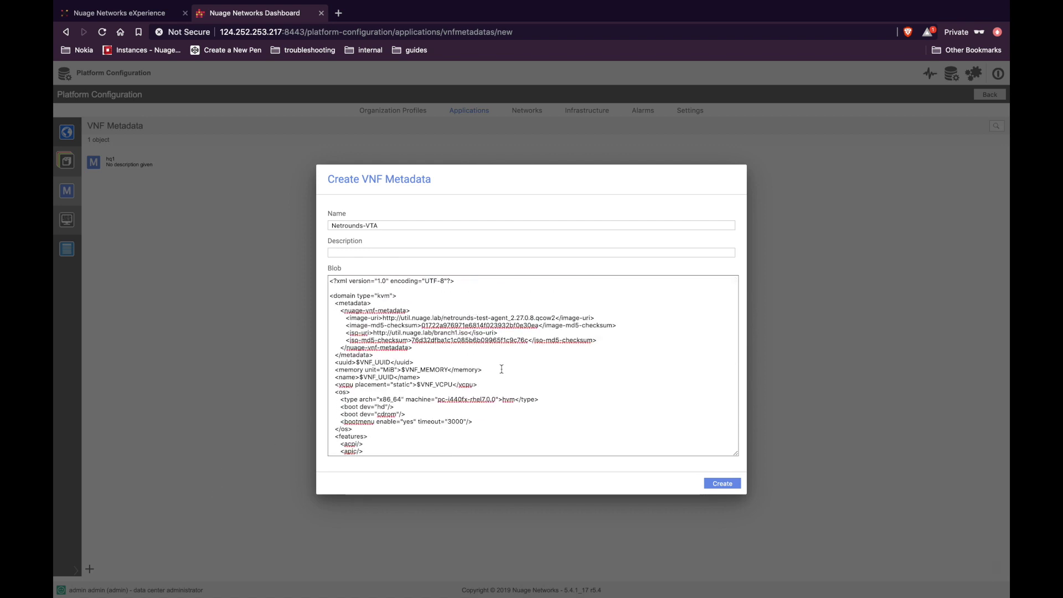
click(722, 483)
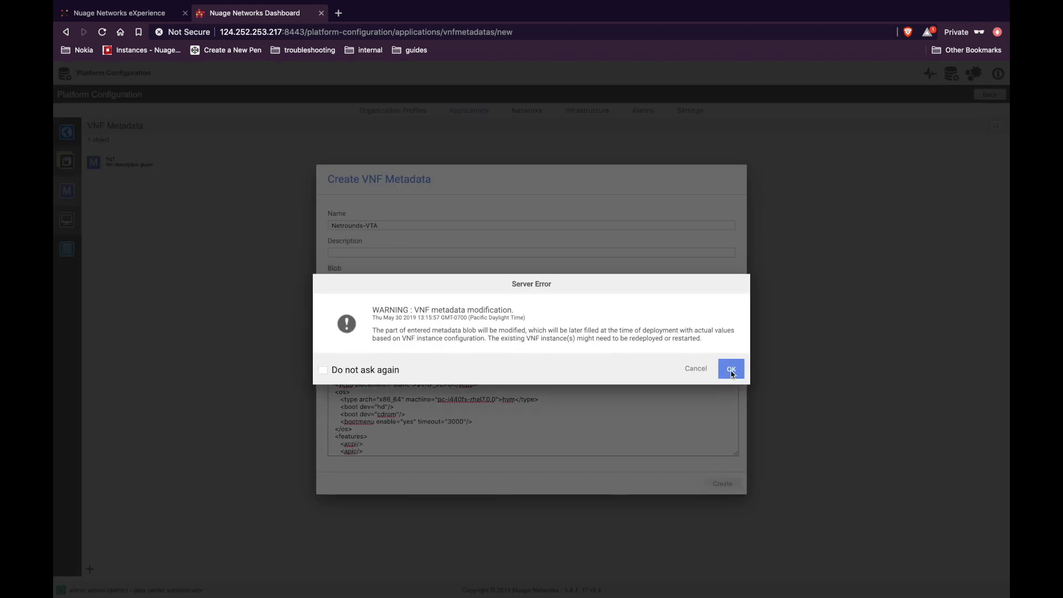
click(731, 370)
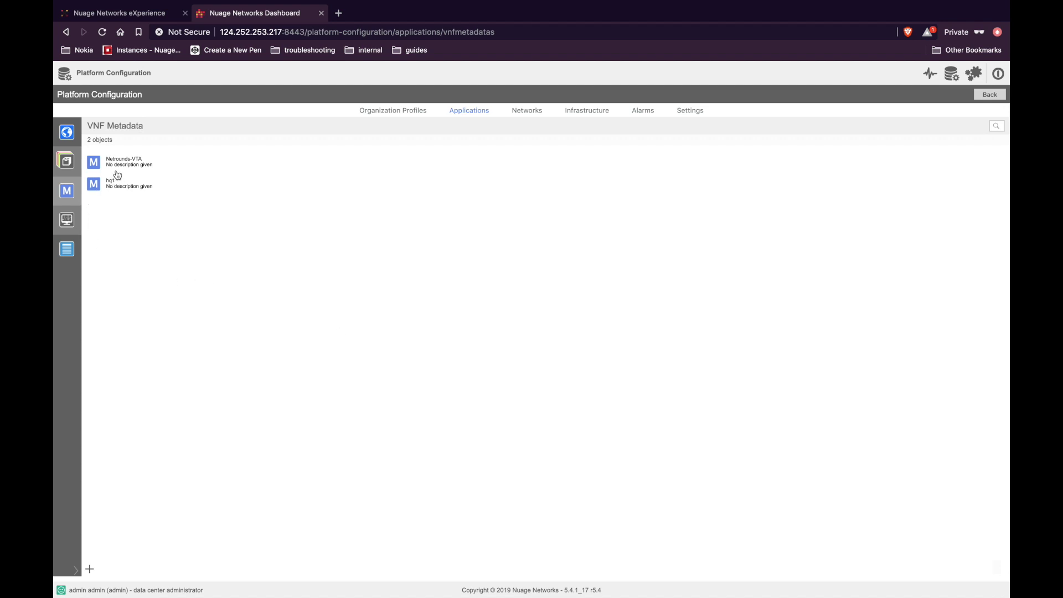
click(69, 168)
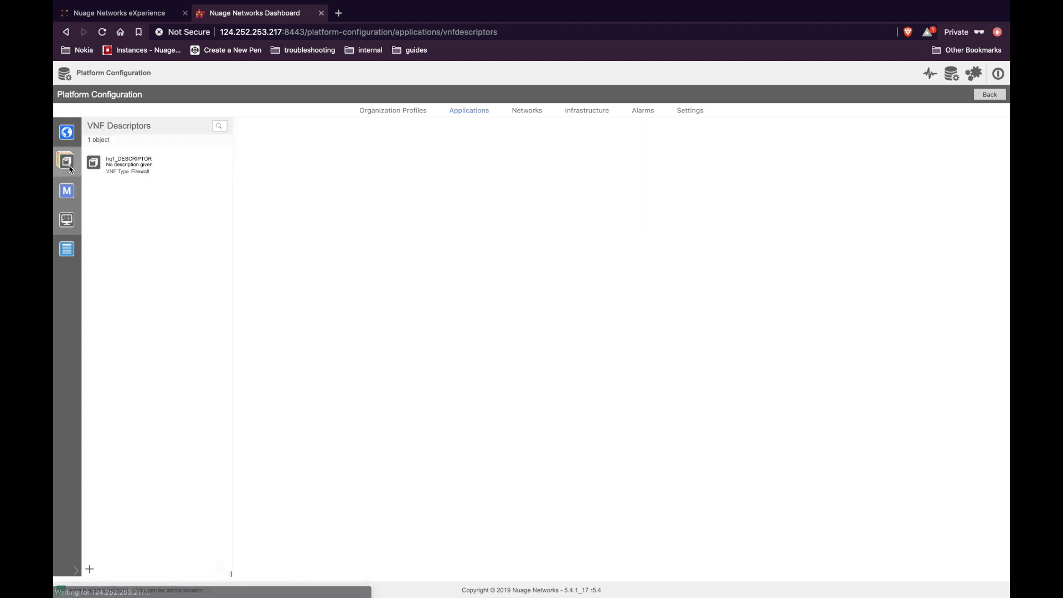
Start a new VNF descriptor Netrounds-Descriptor with 2048 MB memory, 2 GB storage and 2 CPUs.
click(91, 574)
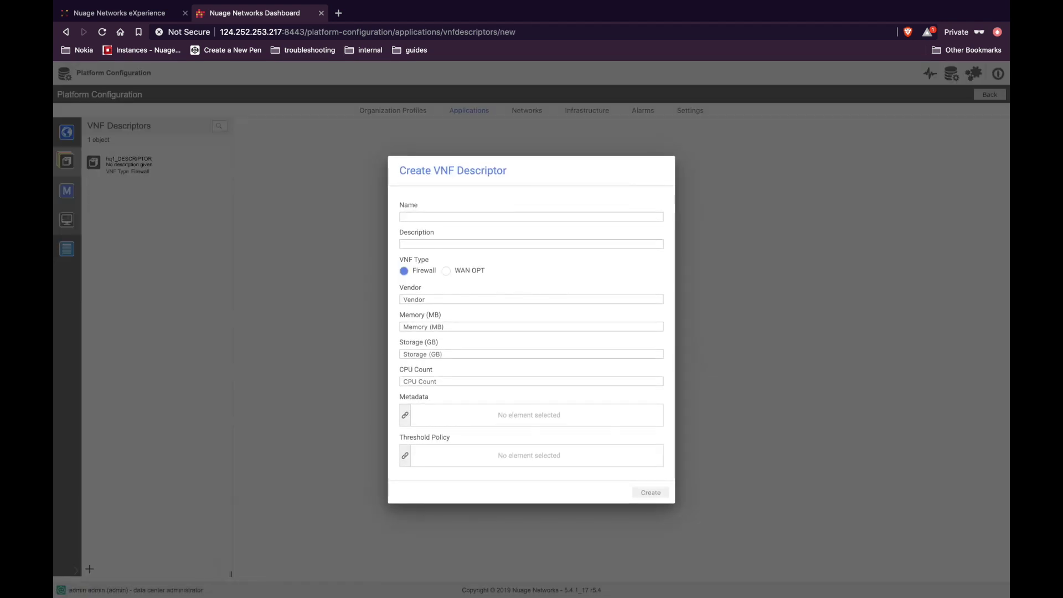
text(NETtrou)
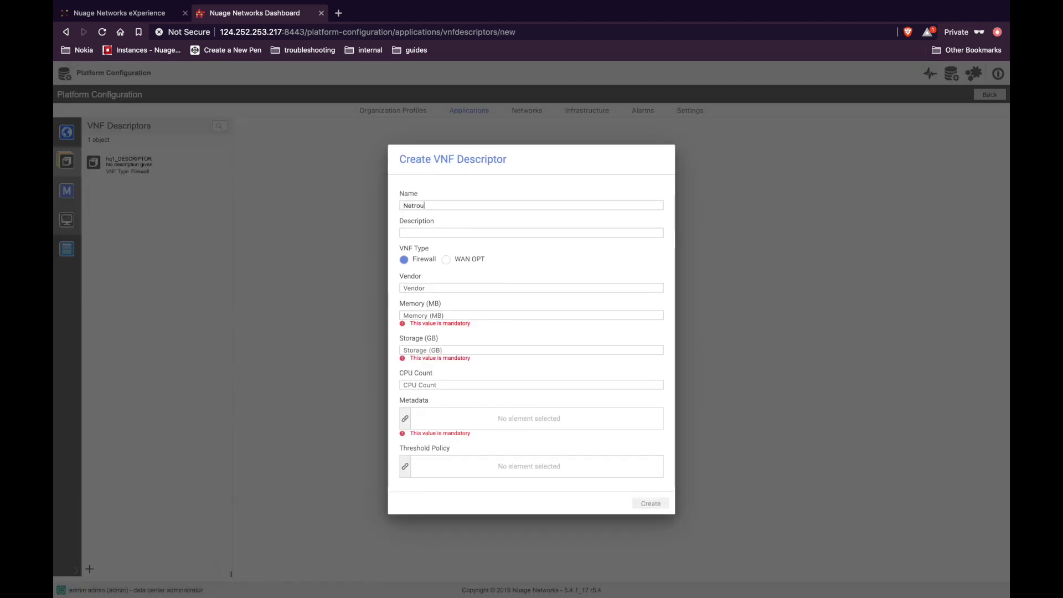
text(nds-Desxri)
text(ptor)
key(Tab)
text(20)
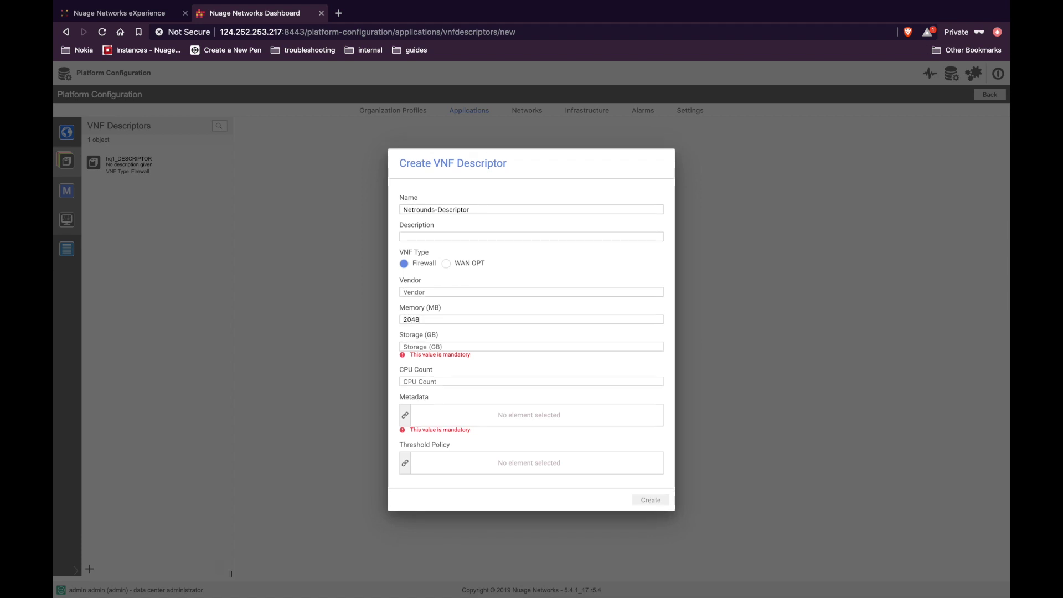
key(Tab)
text(2)
key(Tab)
text(2)
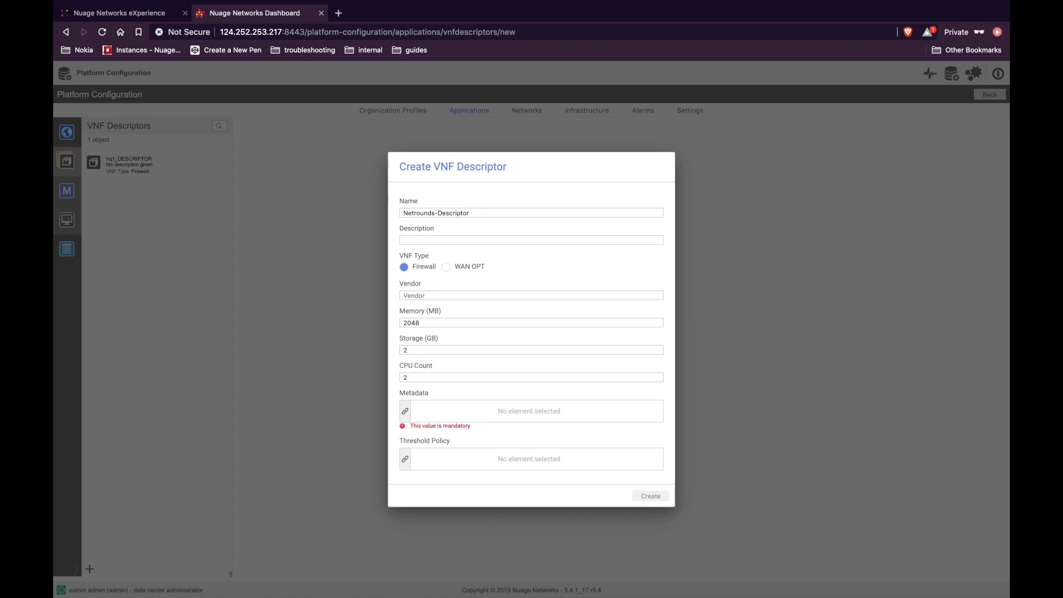
Link Netrounds-VTA metadata and the Default VNF Threshold Policy, then create the descriptor.
click(405, 412)
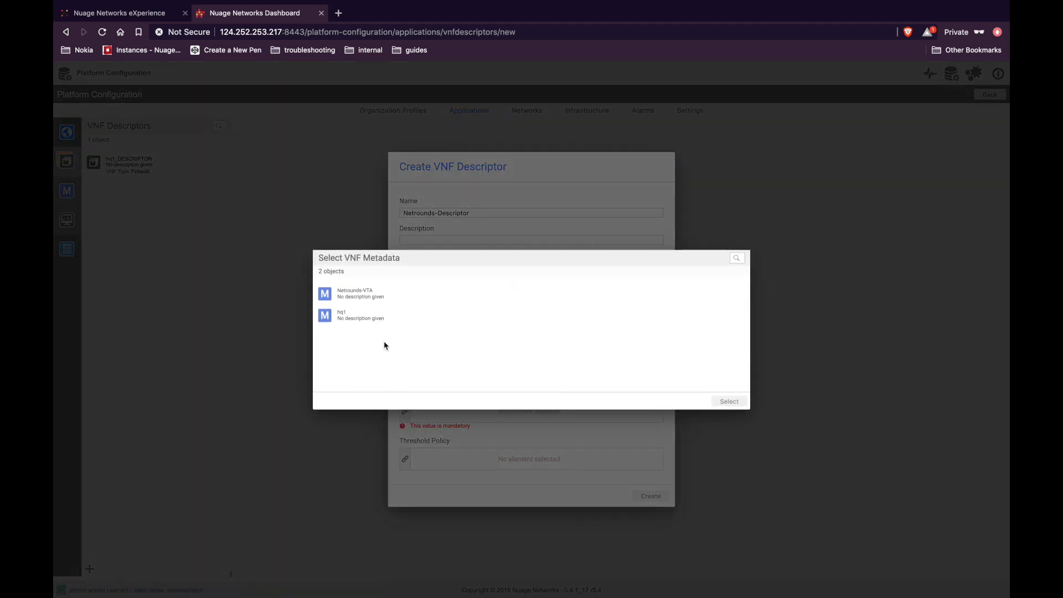
click(370, 302)
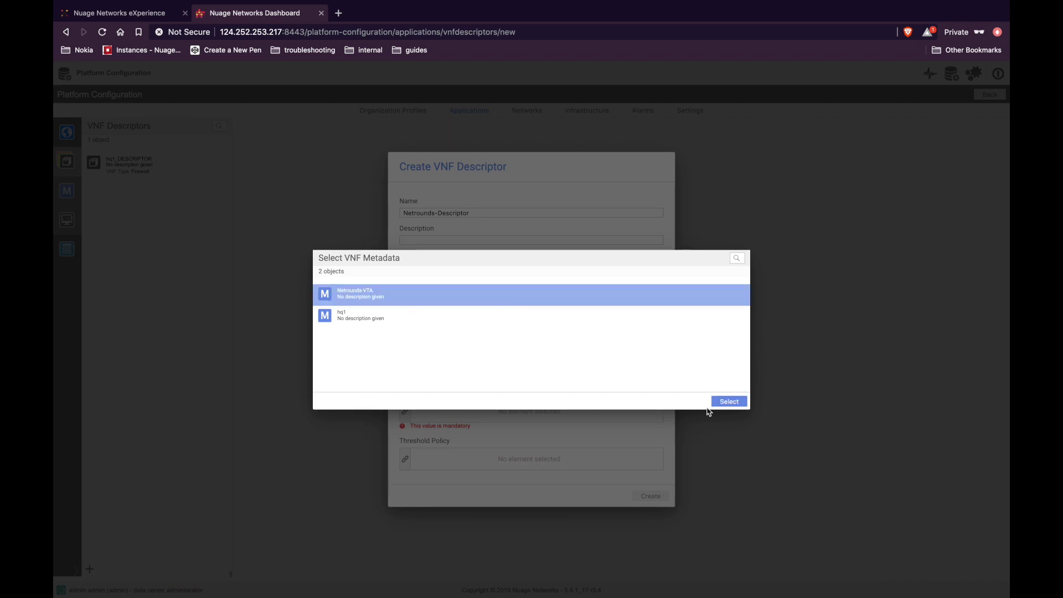
click(727, 402)
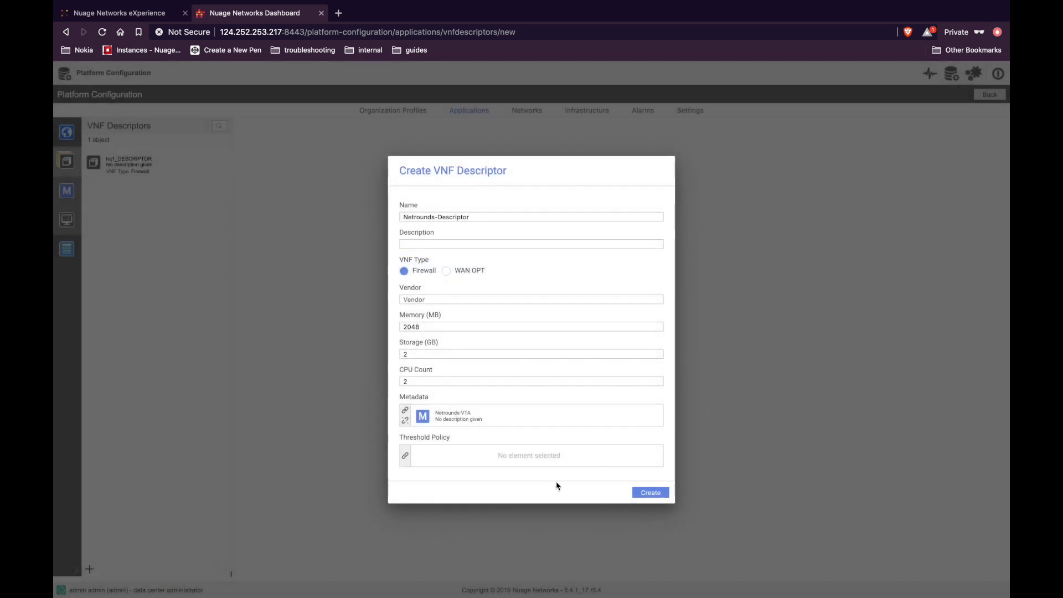
click(404, 455)
click(397, 302)
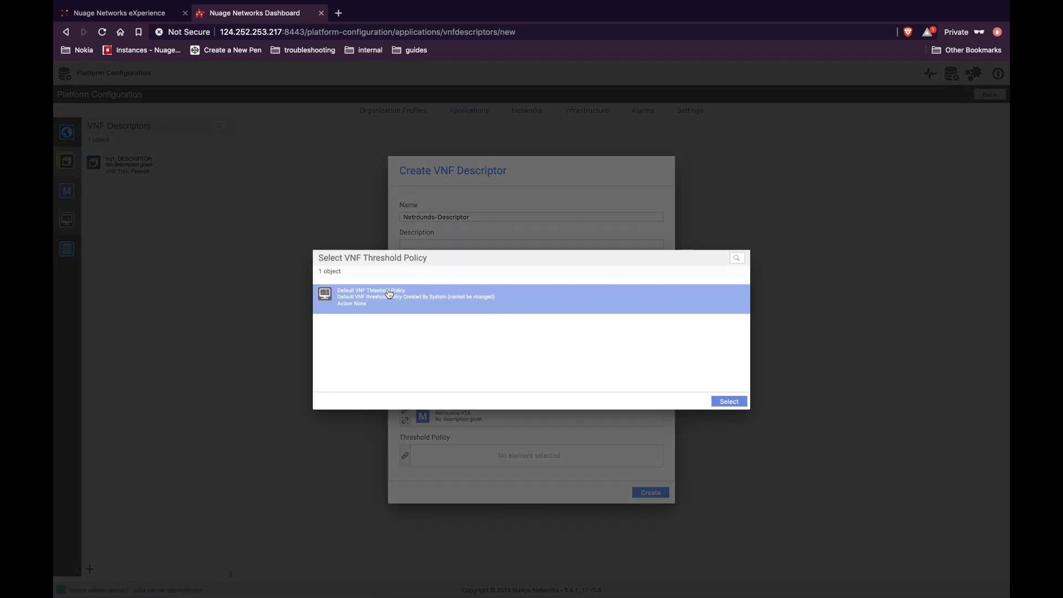
click(729, 401)
click(652, 496)
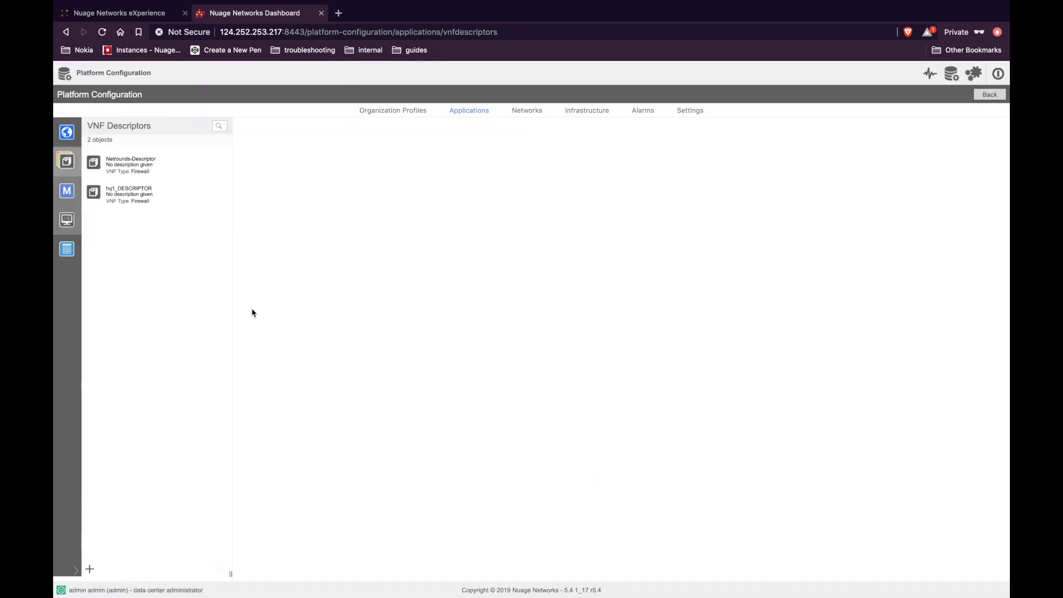
Add a MANAGEMENT interface descriptor to Netrounds-Descriptor.
click(135, 171)
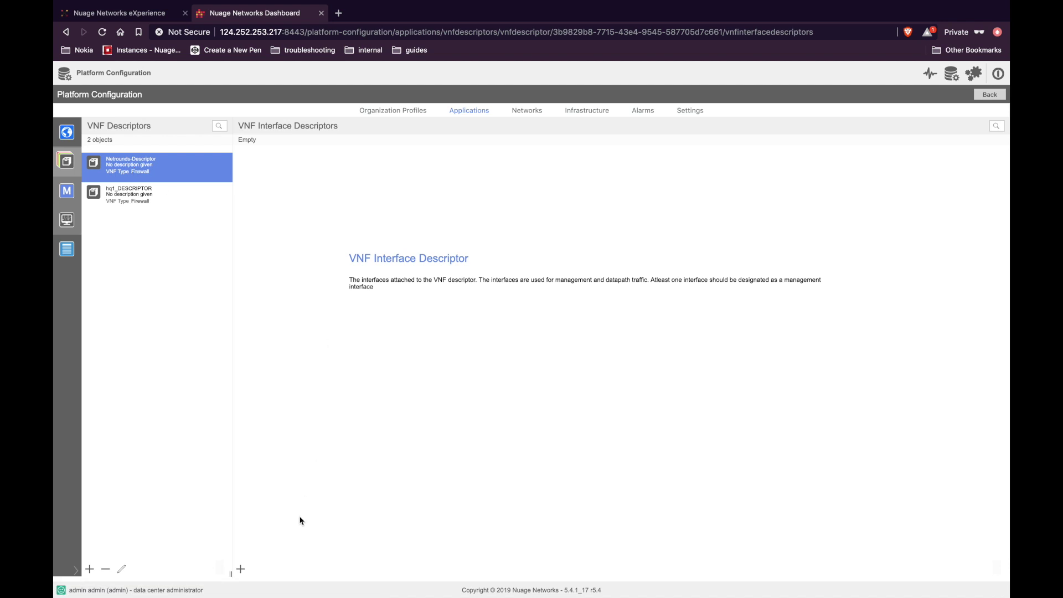
click(242, 570)
text(MA)
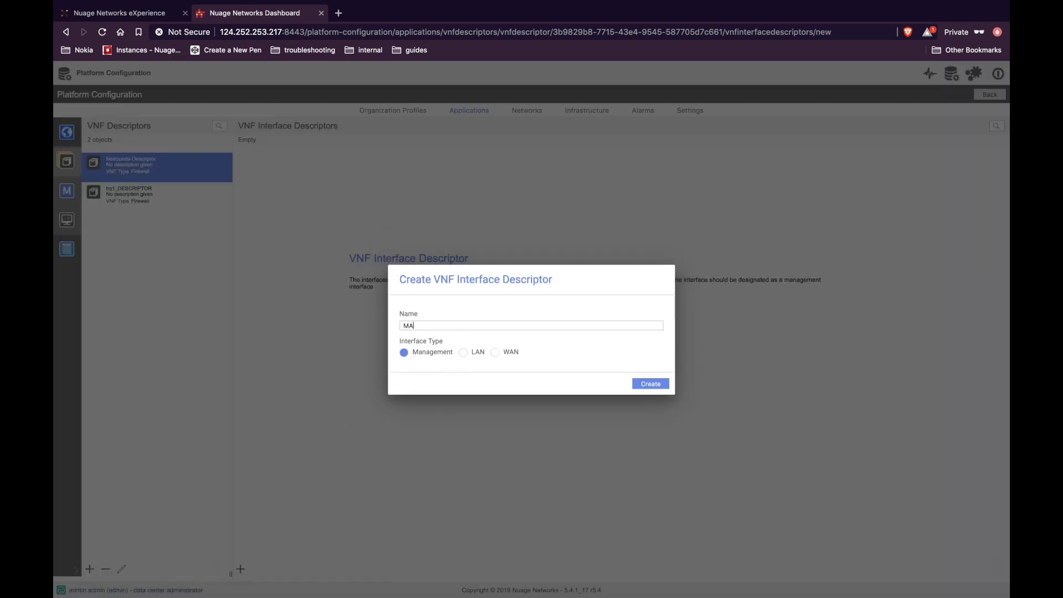
text(NAGEMENT)
click(650, 383)
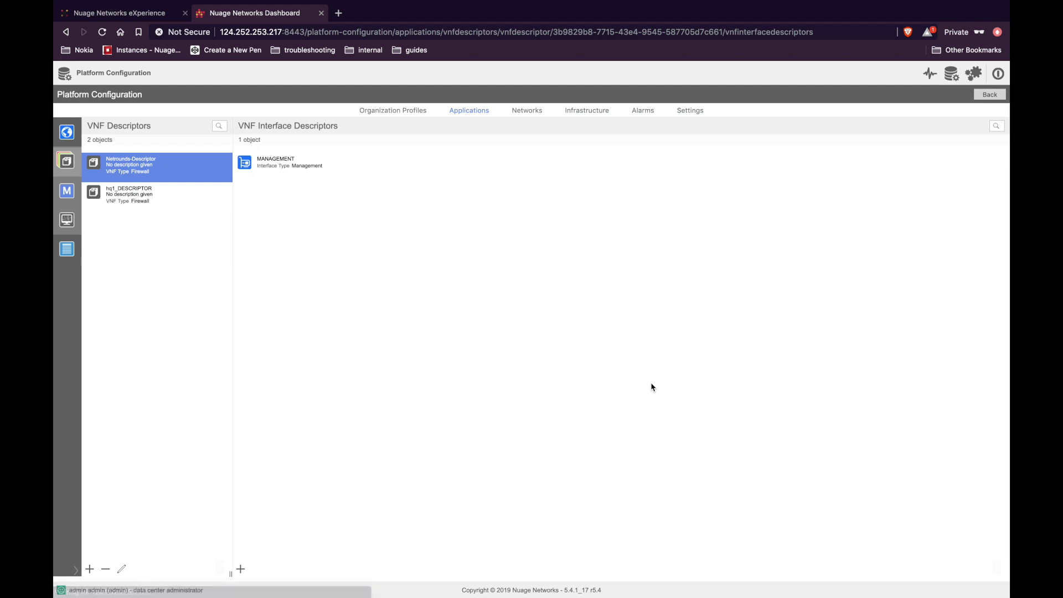
Add LAN and WAN interface descriptors, each with its matching LAN or WAN type.
click(241, 569)
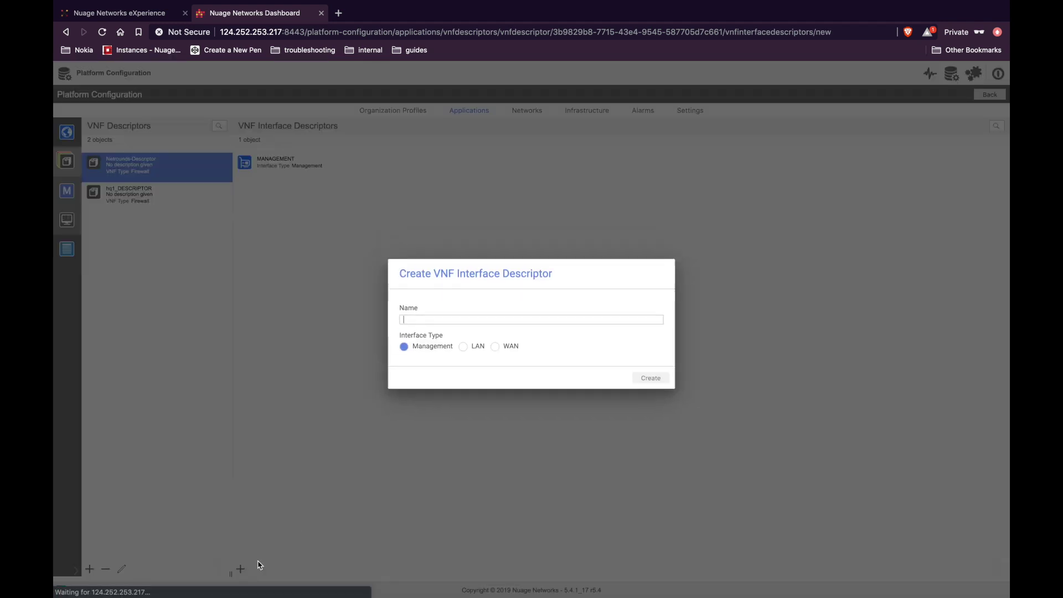
text(LAN)
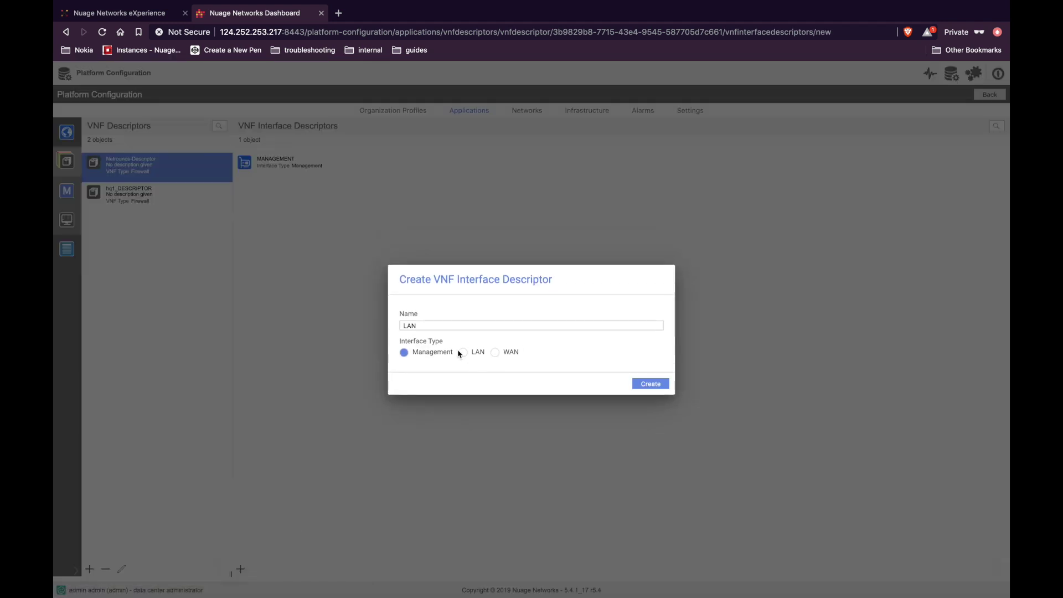
click(462, 353)
click(655, 386)
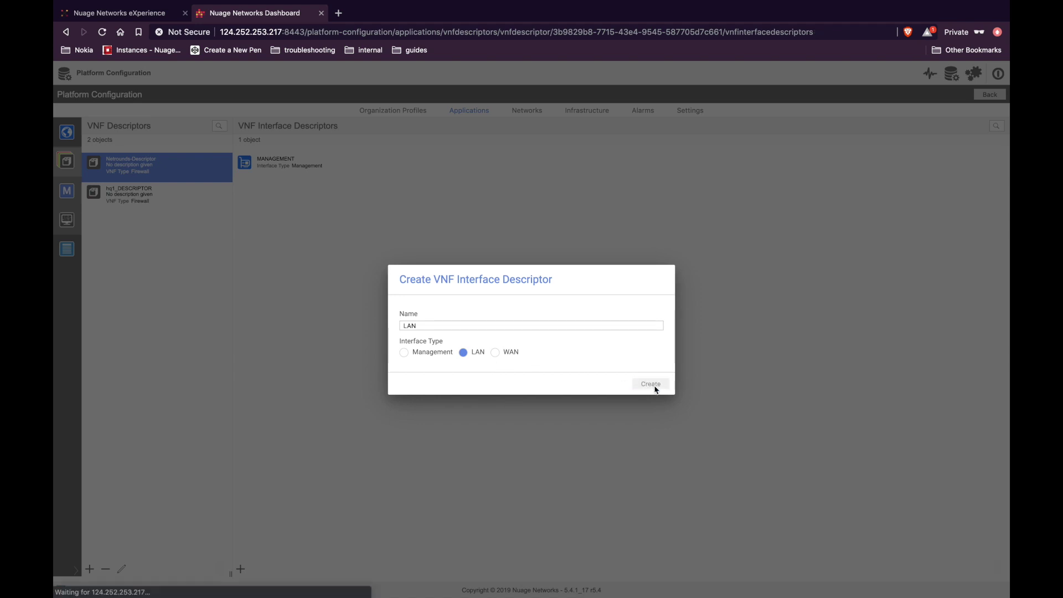
click(240, 569)
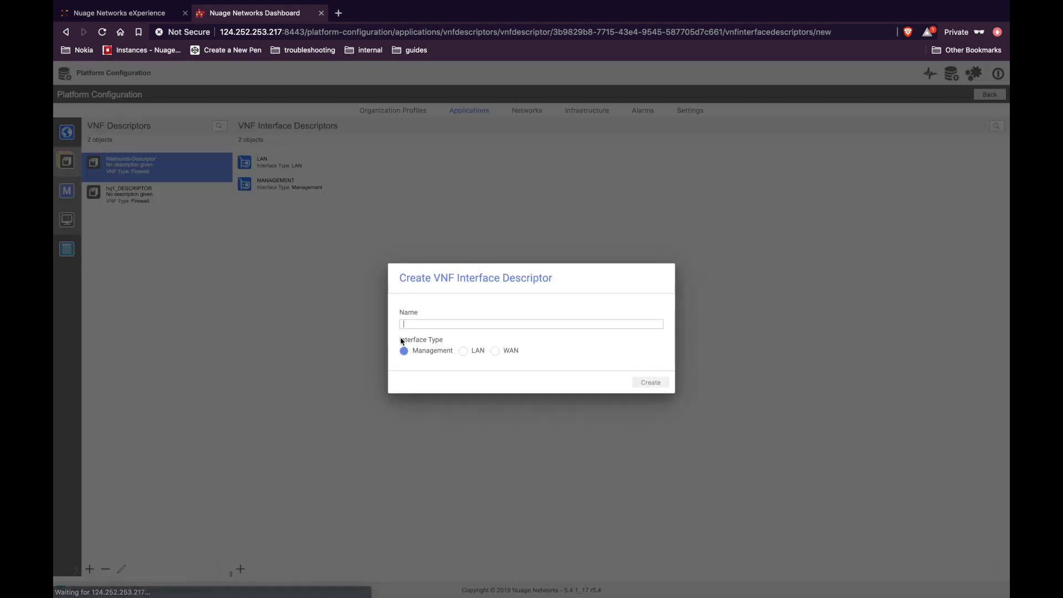
click(434, 325)
text(WAN)
click(495, 353)
click(632, 385)
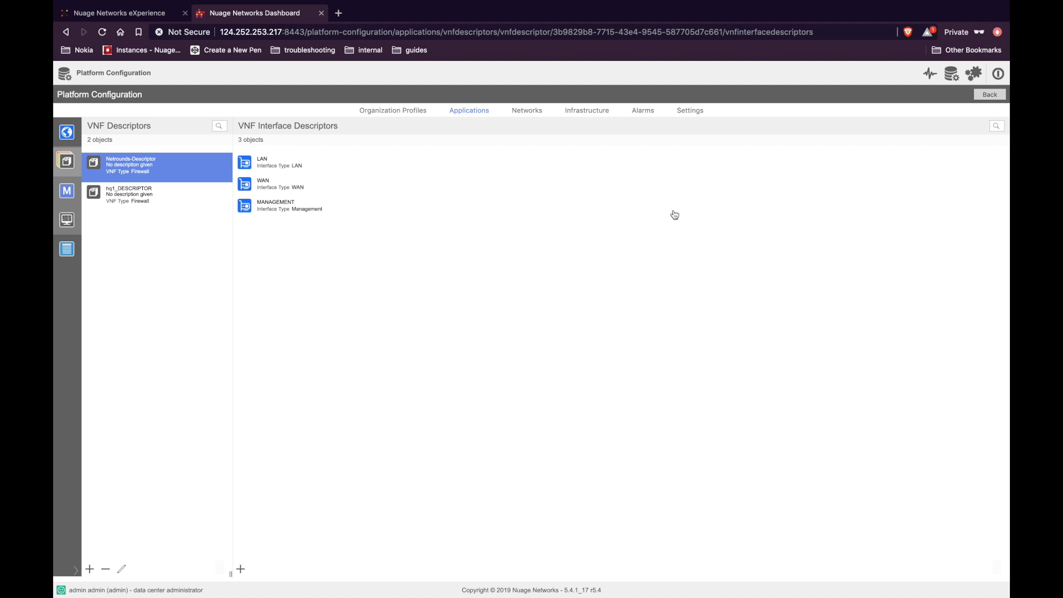
Open NETROUND's VNF MANAGEMENT domain and show the VNF_MGMT zone's subnets branch1 and hq1.
click(989, 98)
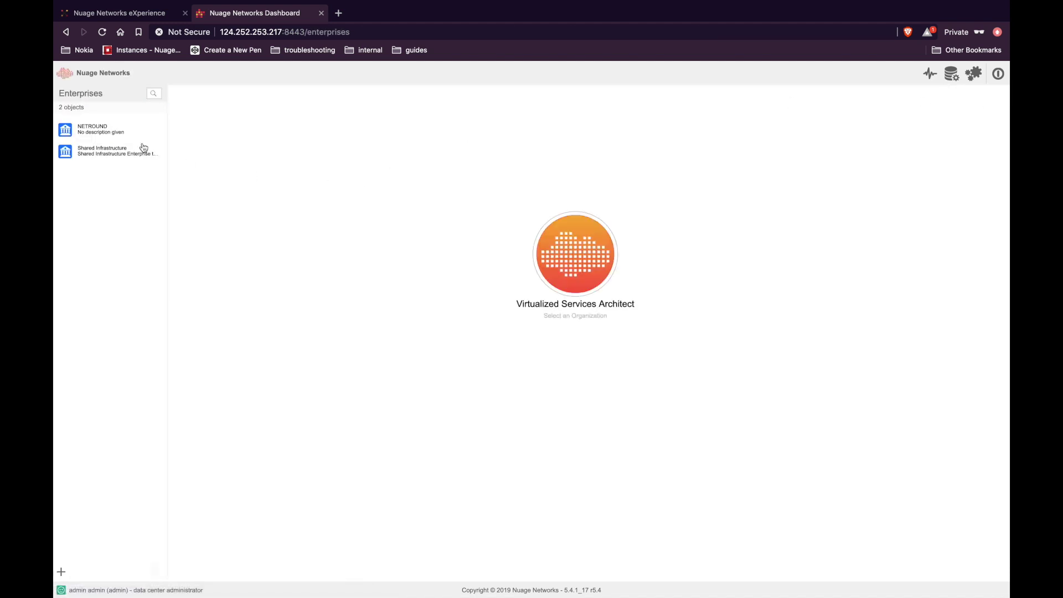
click(101, 134)
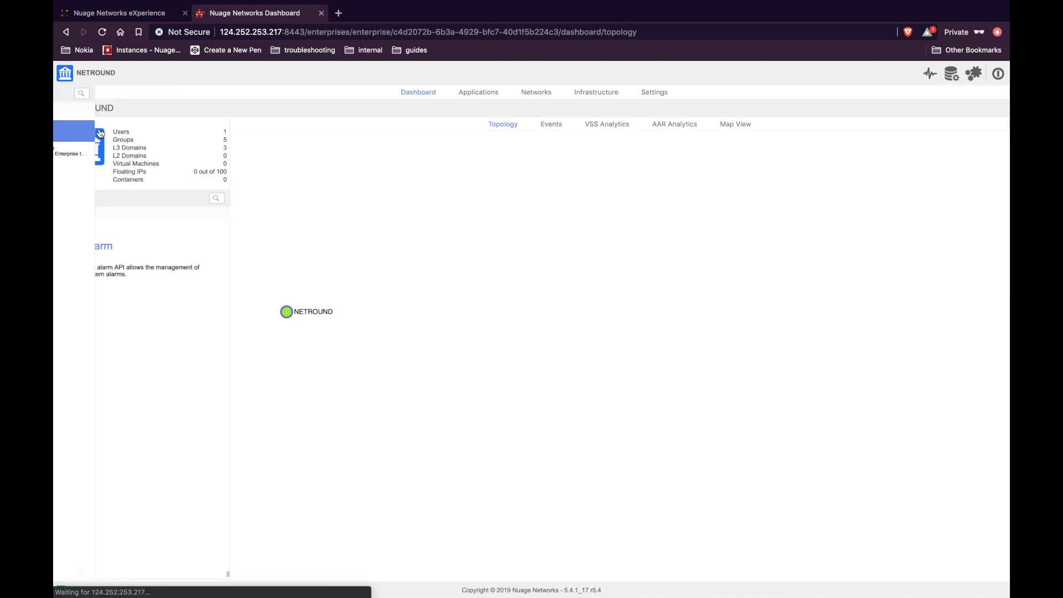
click(539, 93)
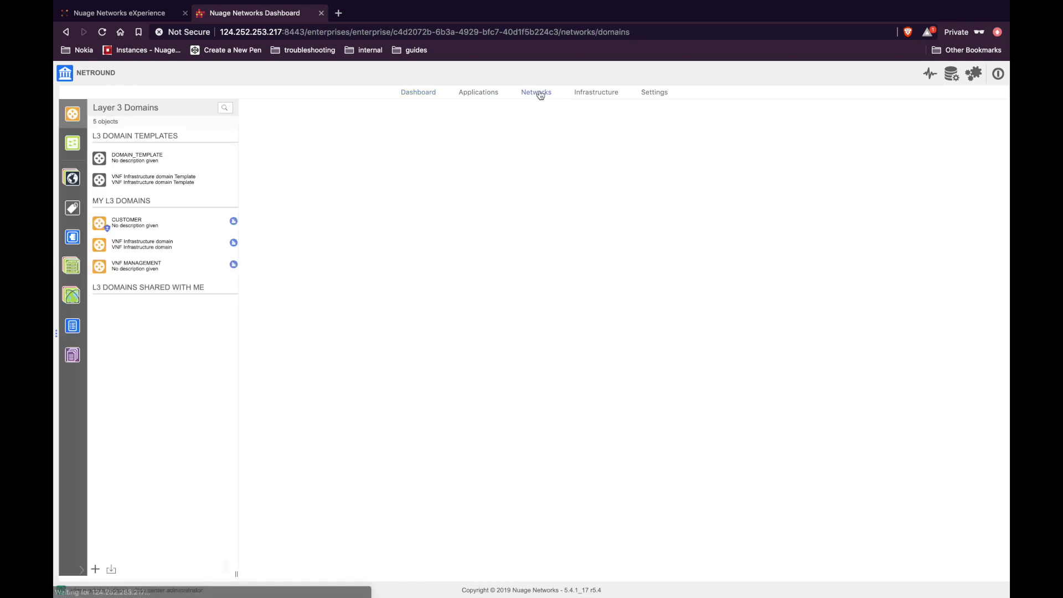
click(153, 271)
click(293, 206)
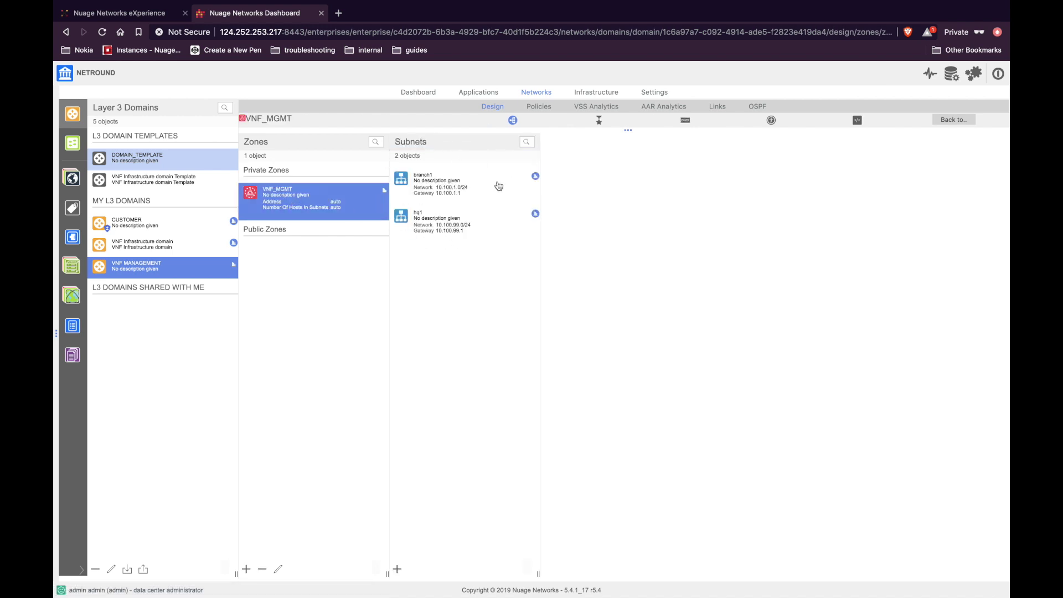
Create VNF instance branch1 using Netrounds-Descriptor on gateway BRANCH1-NSG1.
click(473, 95)
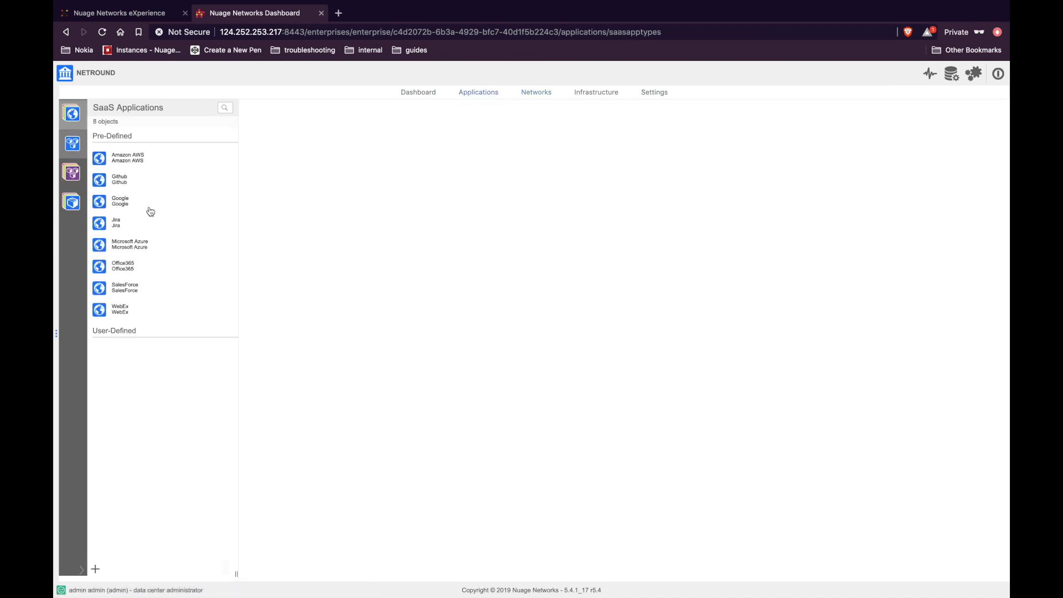
click(69, 205)
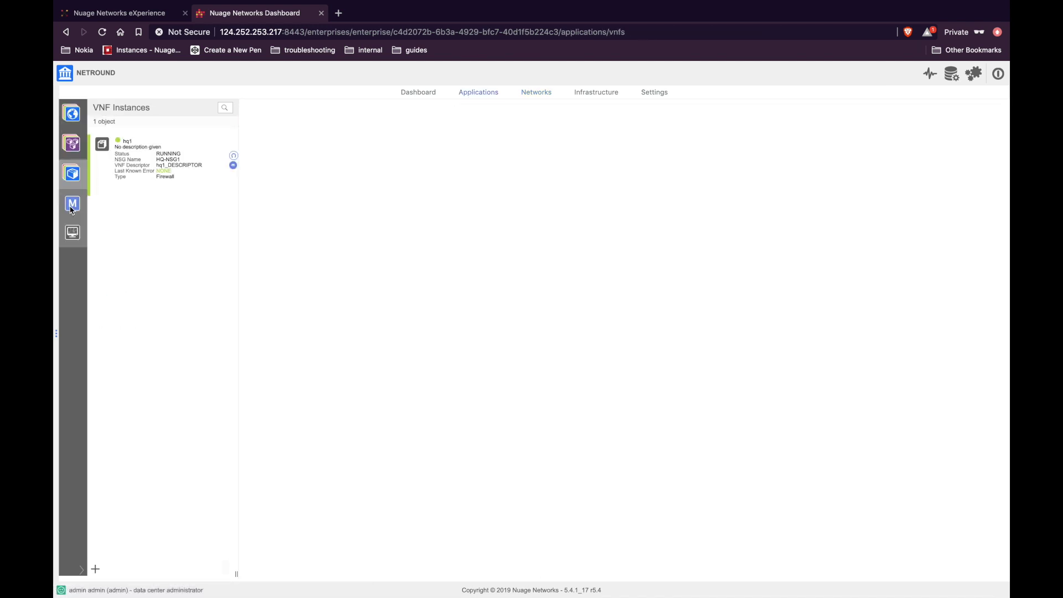
click(95, 568)
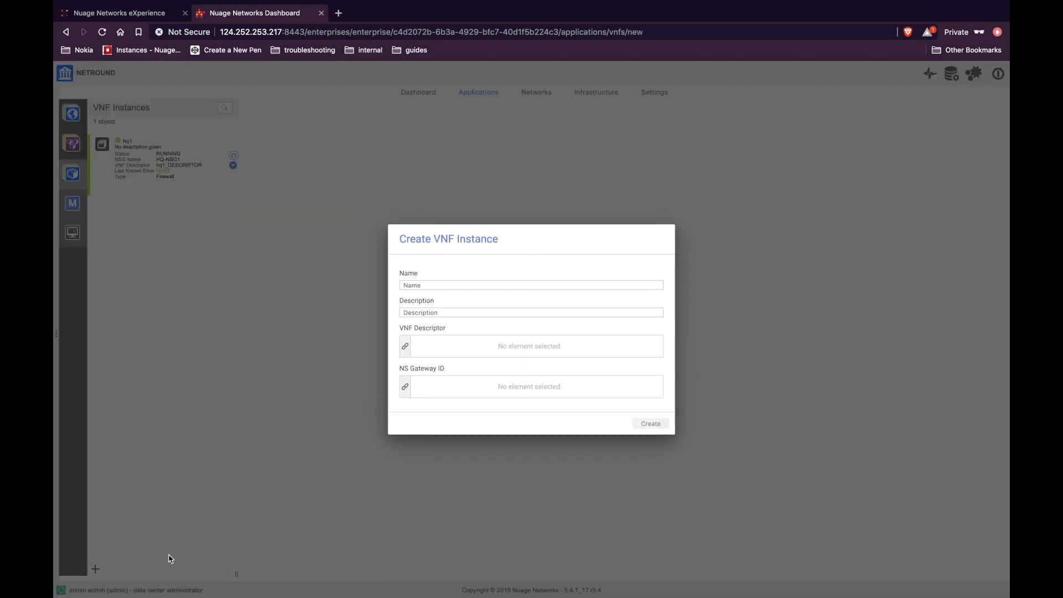
click(449, 285)
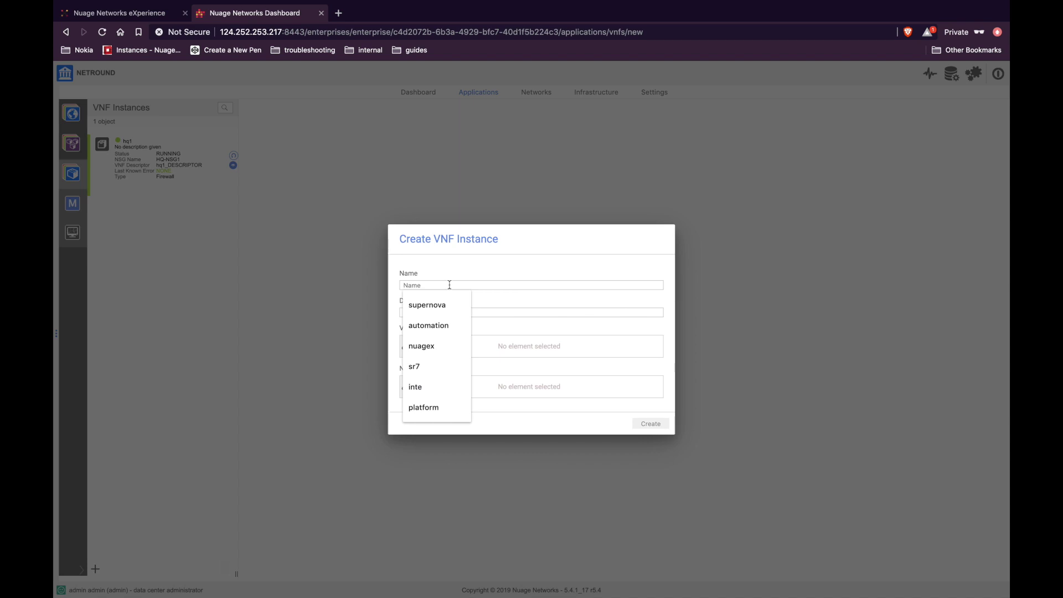
text(branch1)
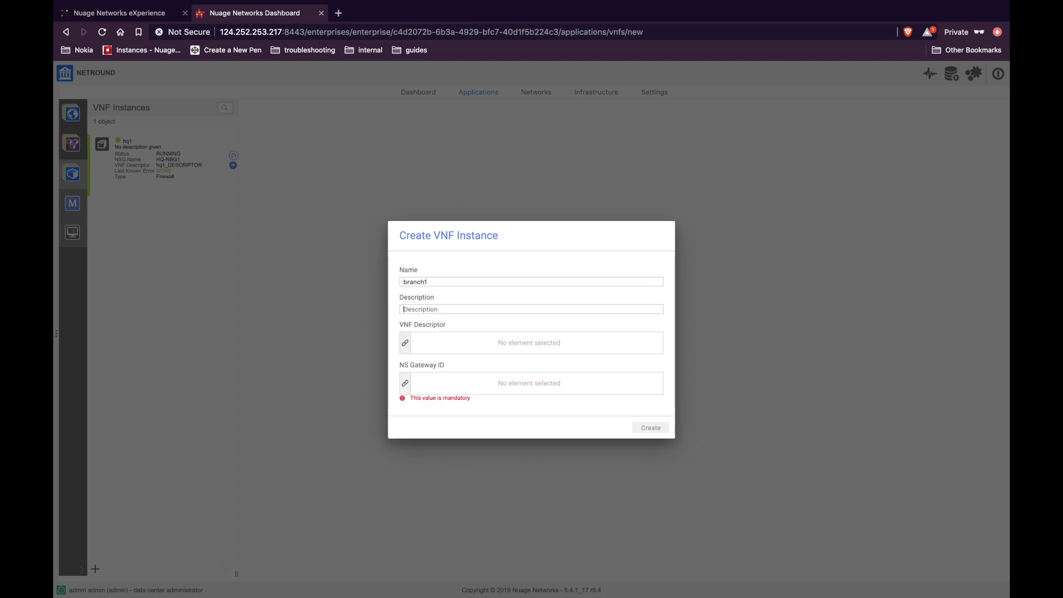
click(405, 341)
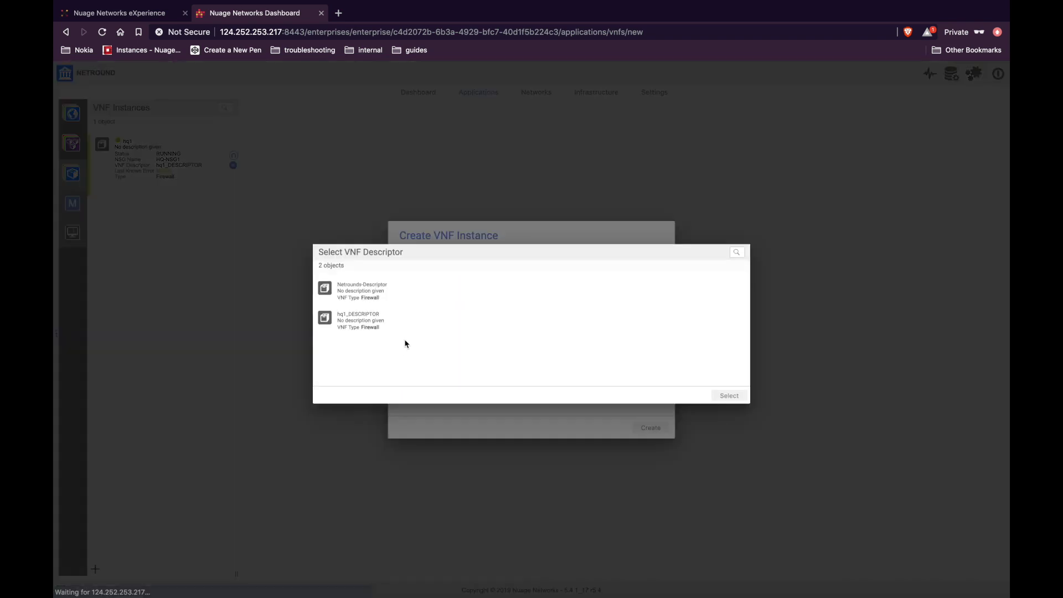
double_click(375, 292)
click(404, 387)
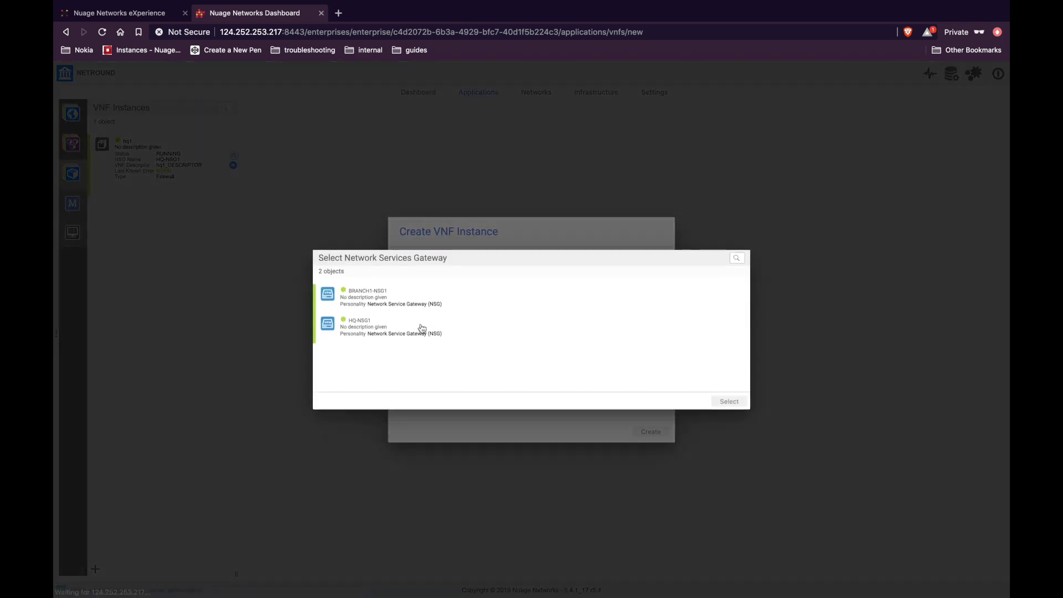
double_click(389, 305)
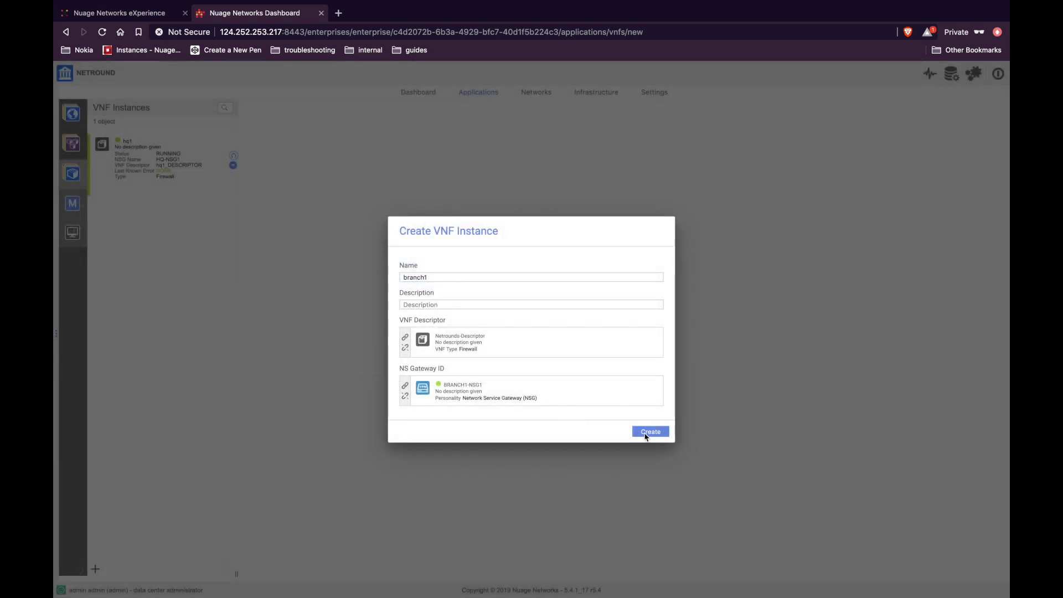
click(645, 435)
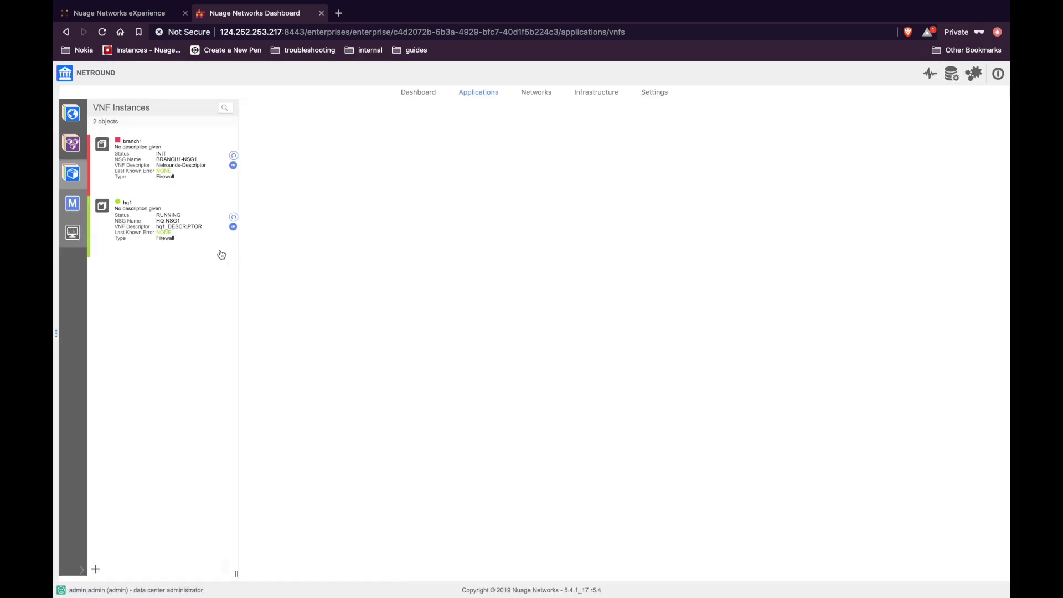
Set branch1's MANAGEMENT interface to the VNF MANAGEMENT domain and branch1 subnet.
click(169, 187)
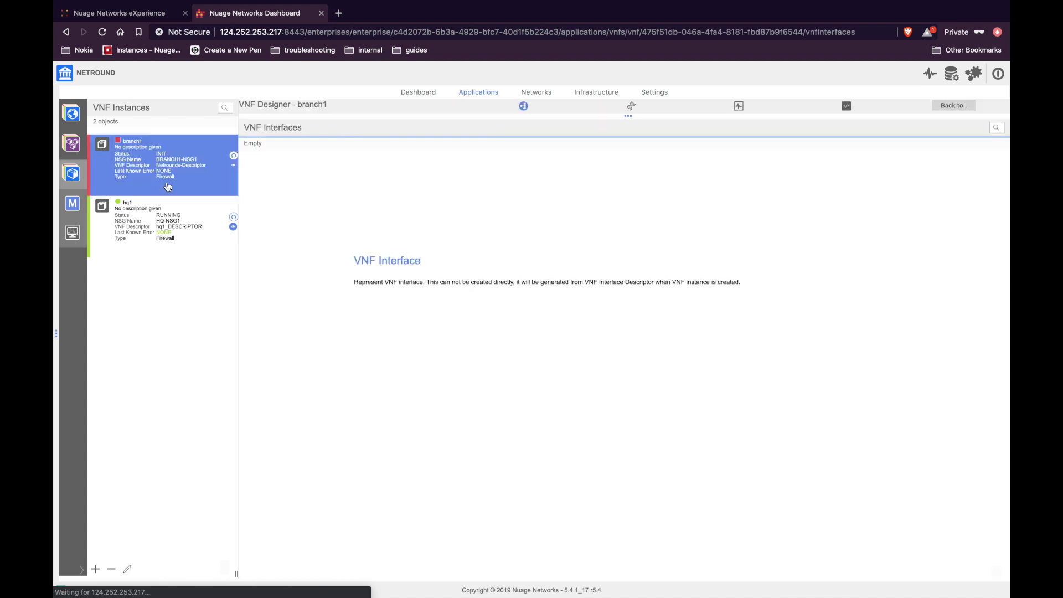
double_click(267, 210)
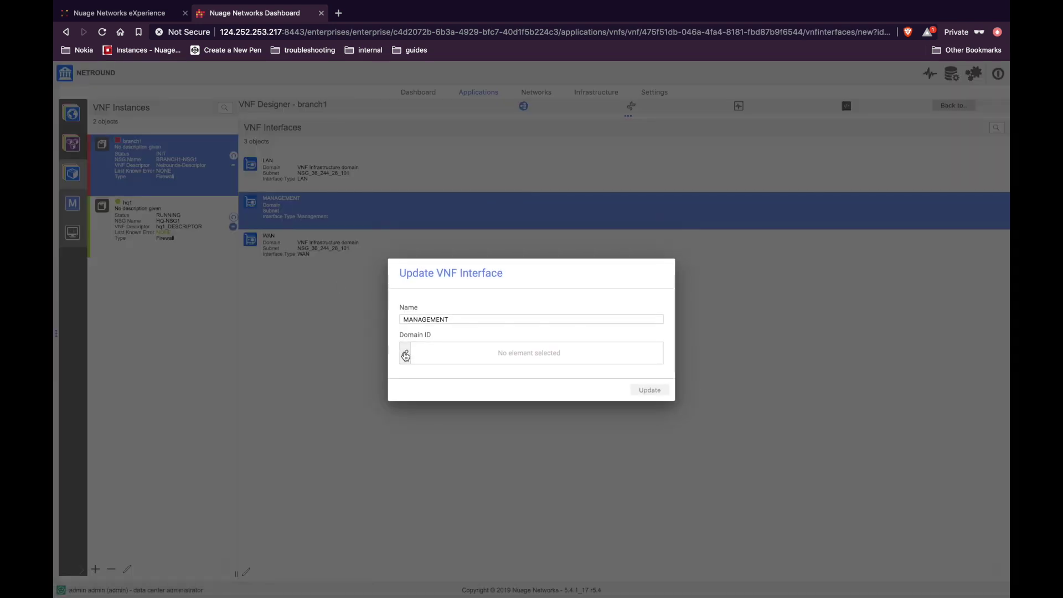
click(404, 353)
double_click(366, 340)
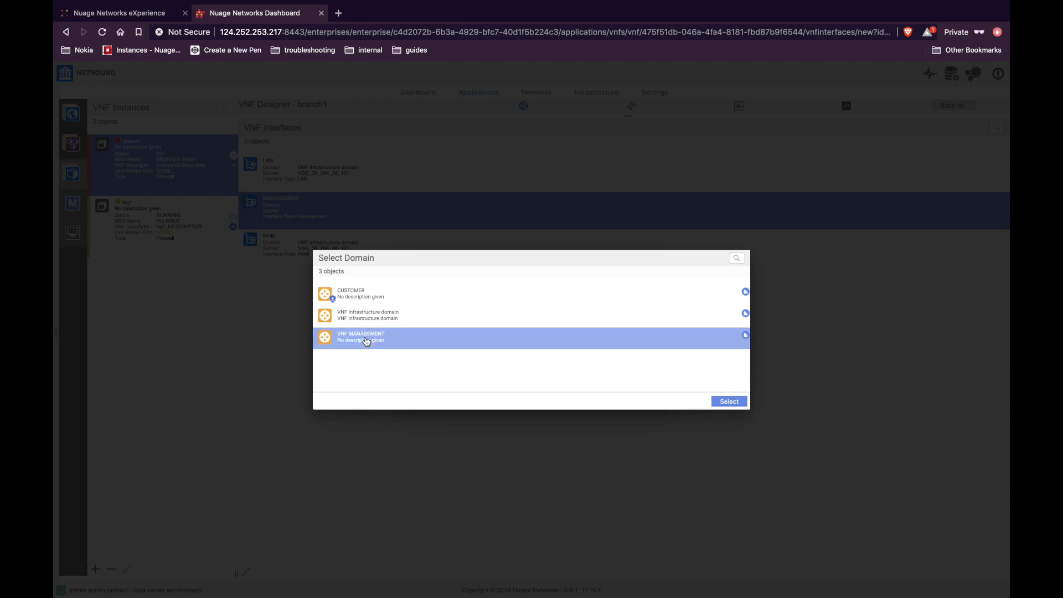
click(404, 371)
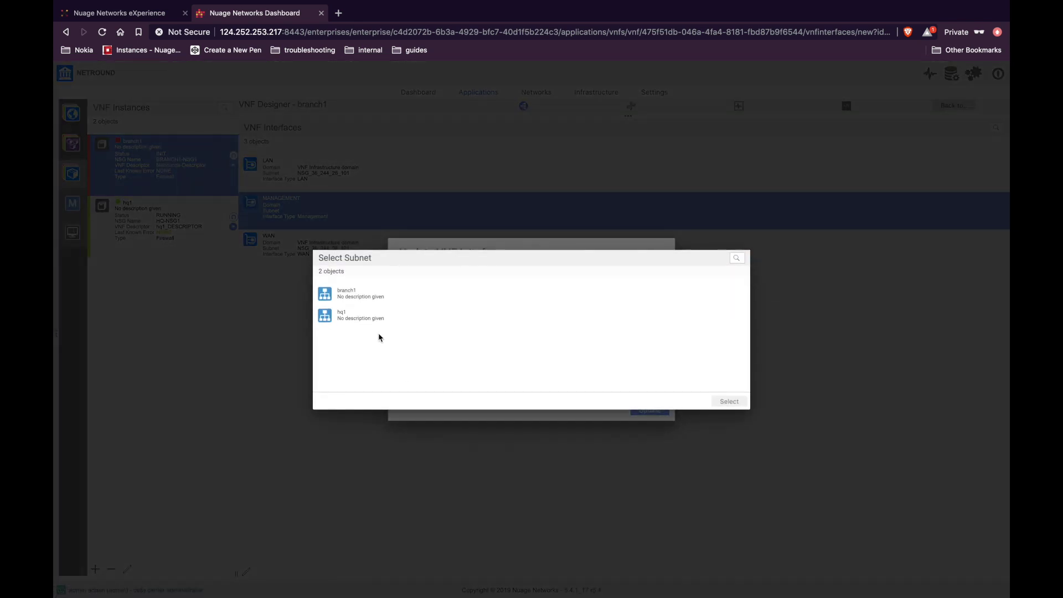
double_click(361, 297)
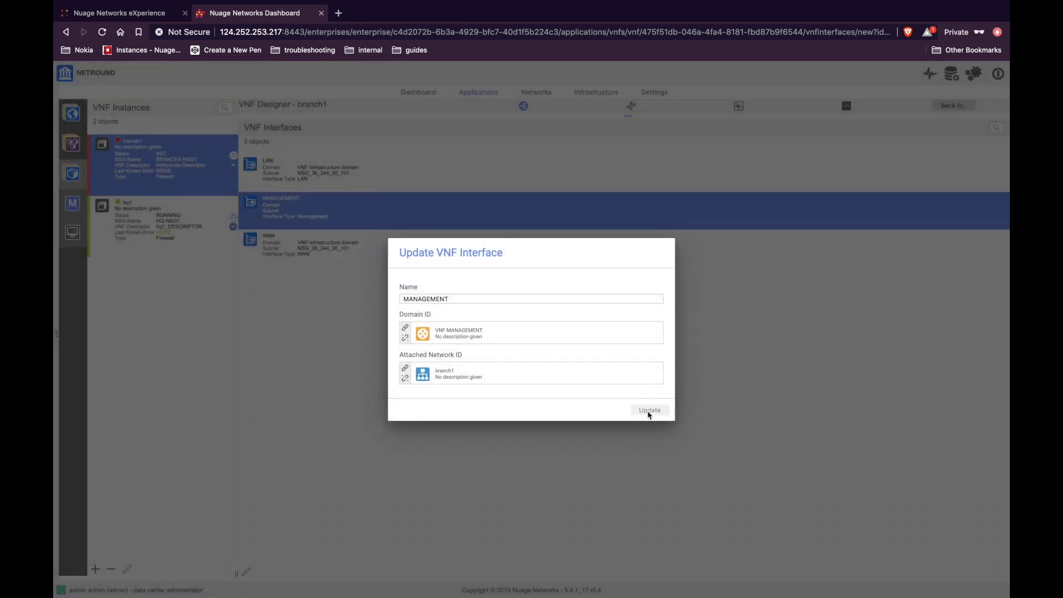
click(649, 410)
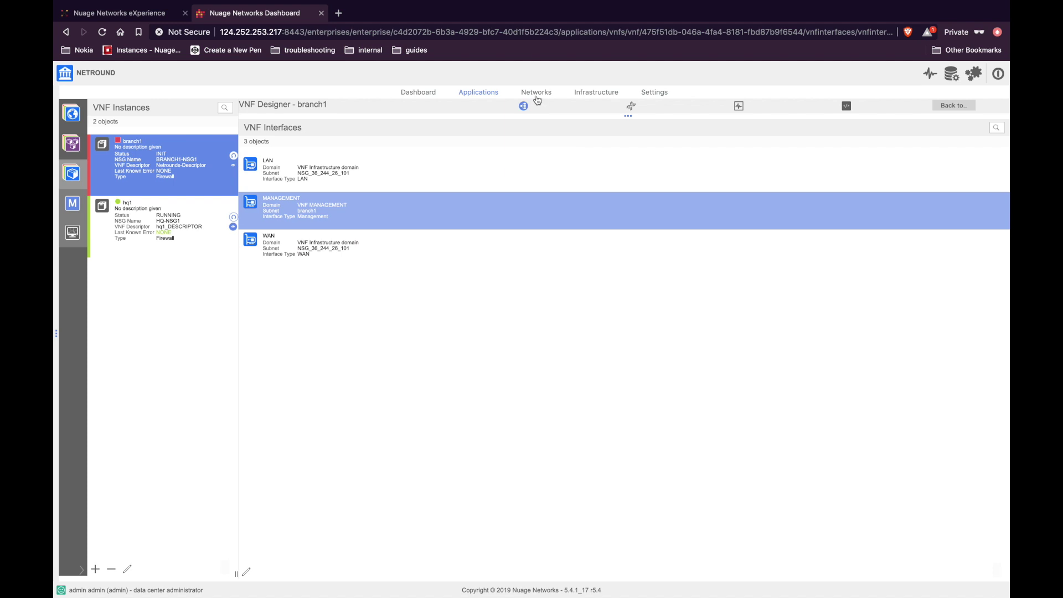
Add a VNF domain mapping to BRANCH1-NSG1 in the CUSTOMER domain.
click(533, 94)
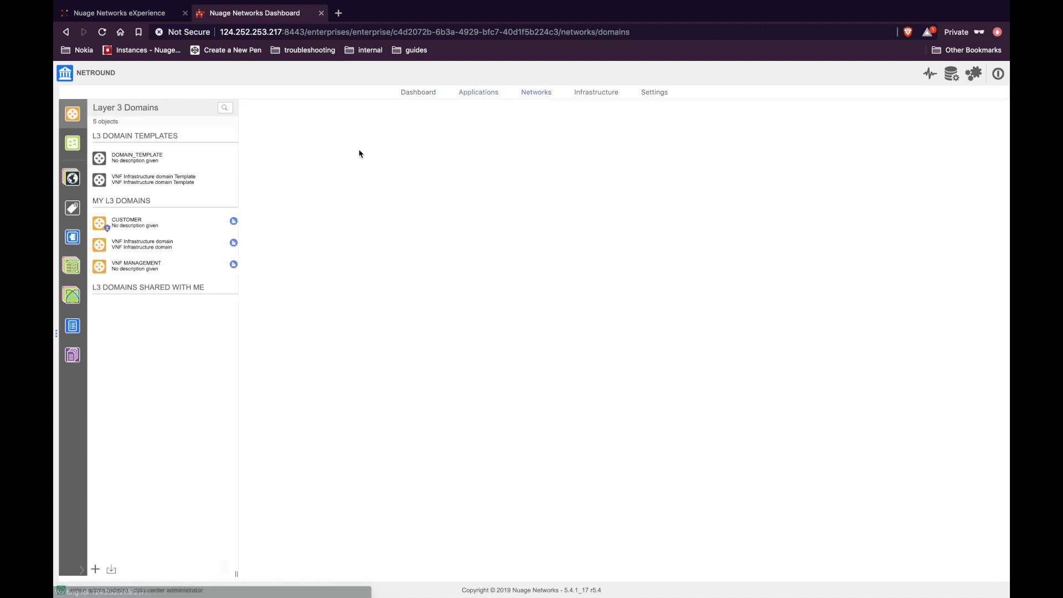
click(143, 228)
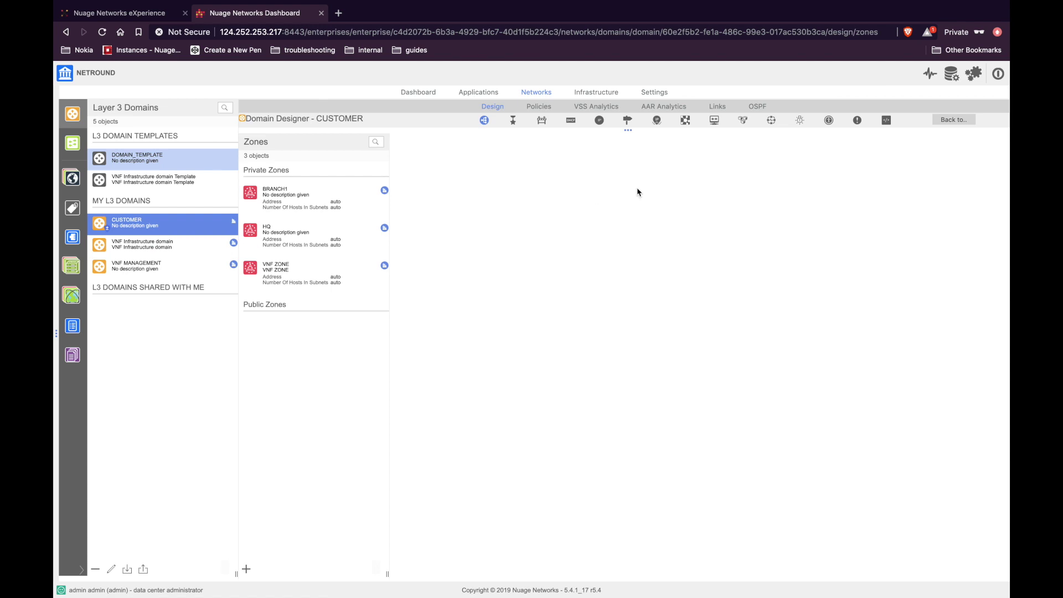
click(684, 121)
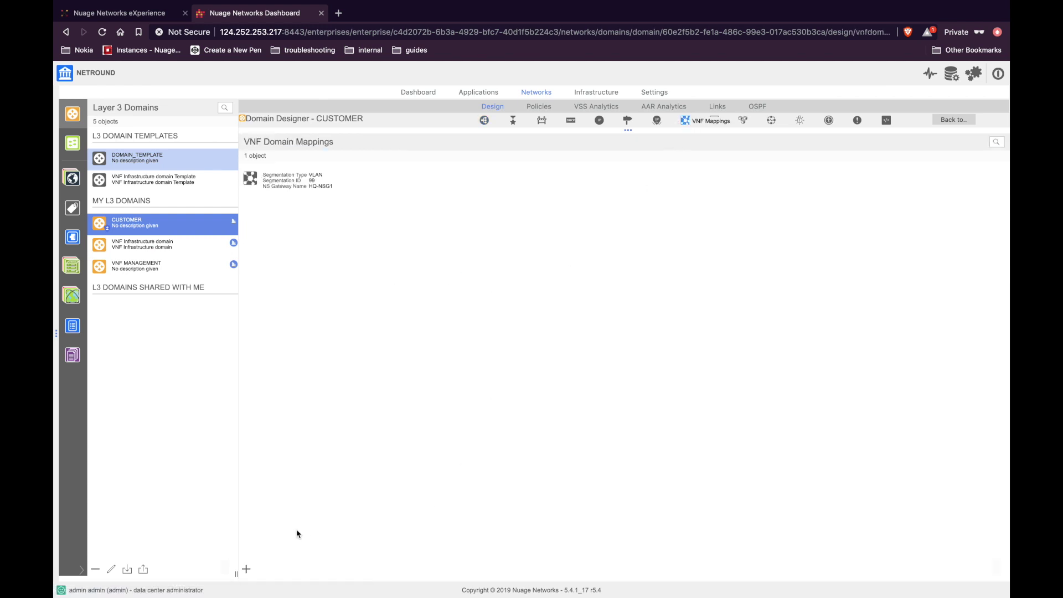
click(247, 570)
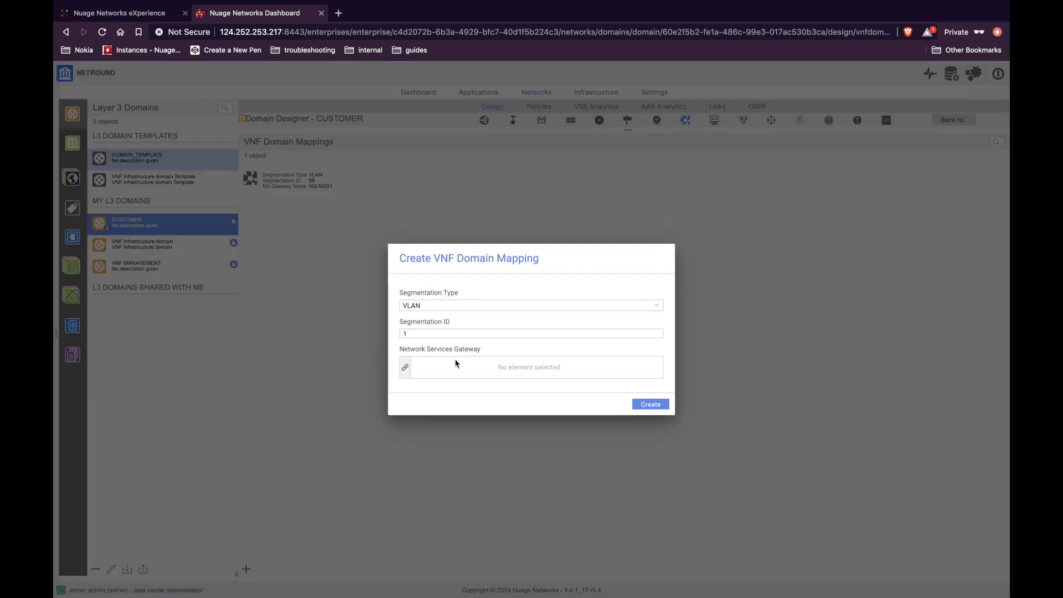
click(403, 368)
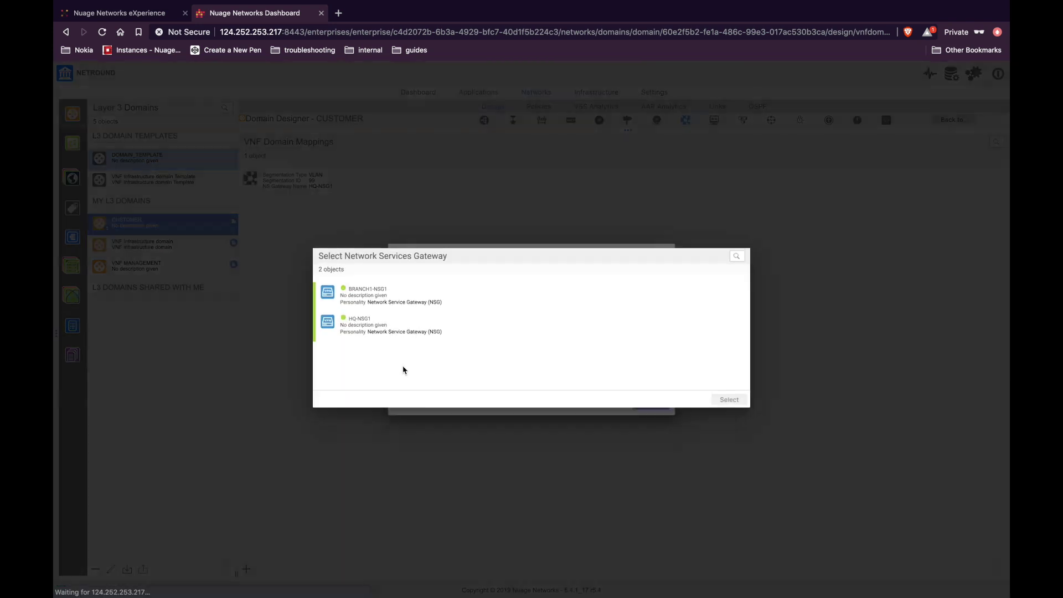
double_click(392, 304)
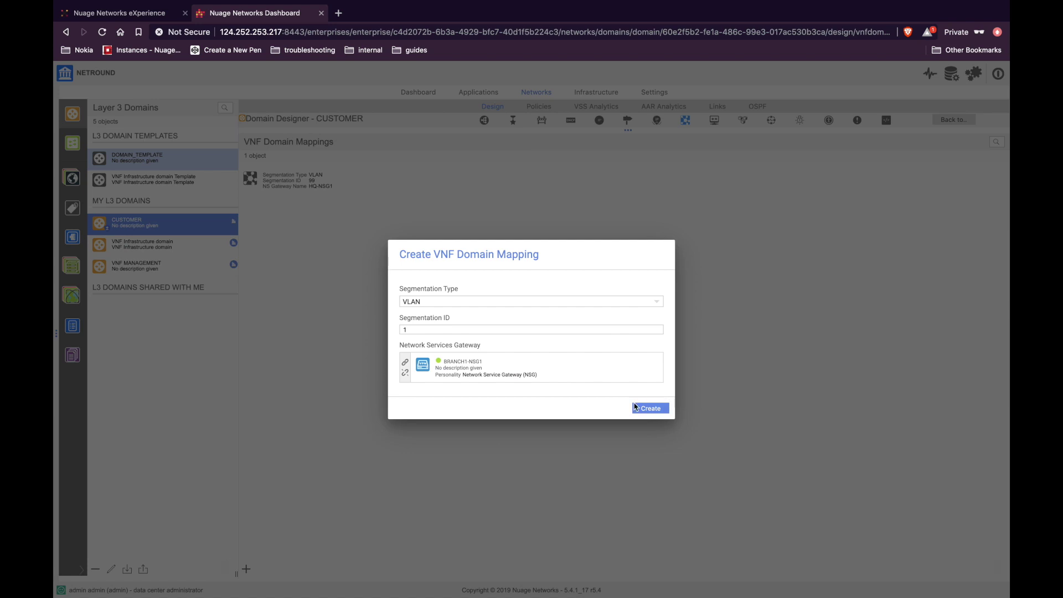
click(656, 410)
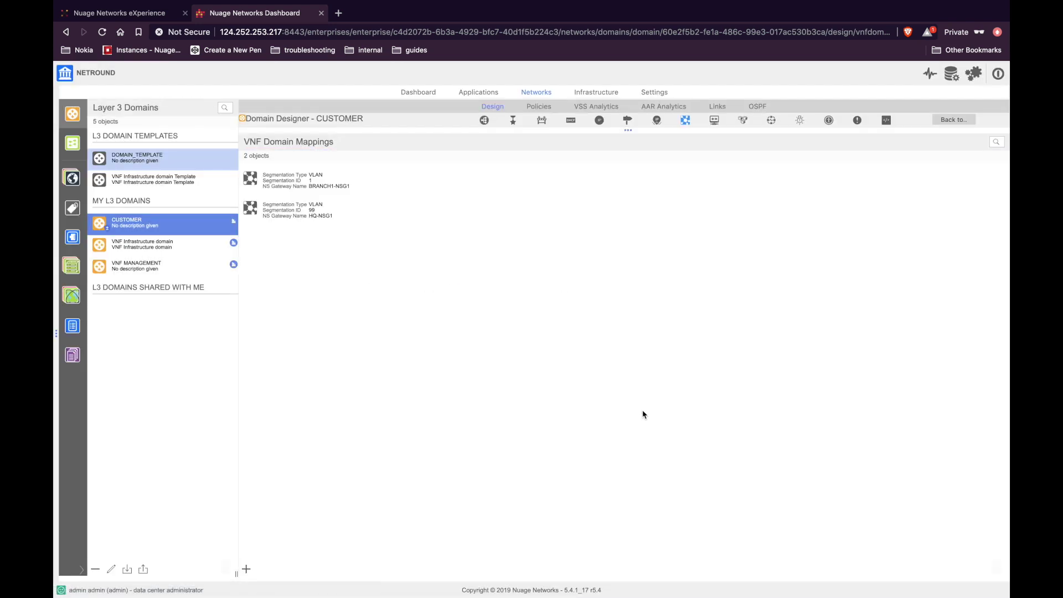
Review vPorts of BRANCH1 zone subnets BRANCH1_SUB1 and BRANCH1_TEST_SUB.
click(128, 227)
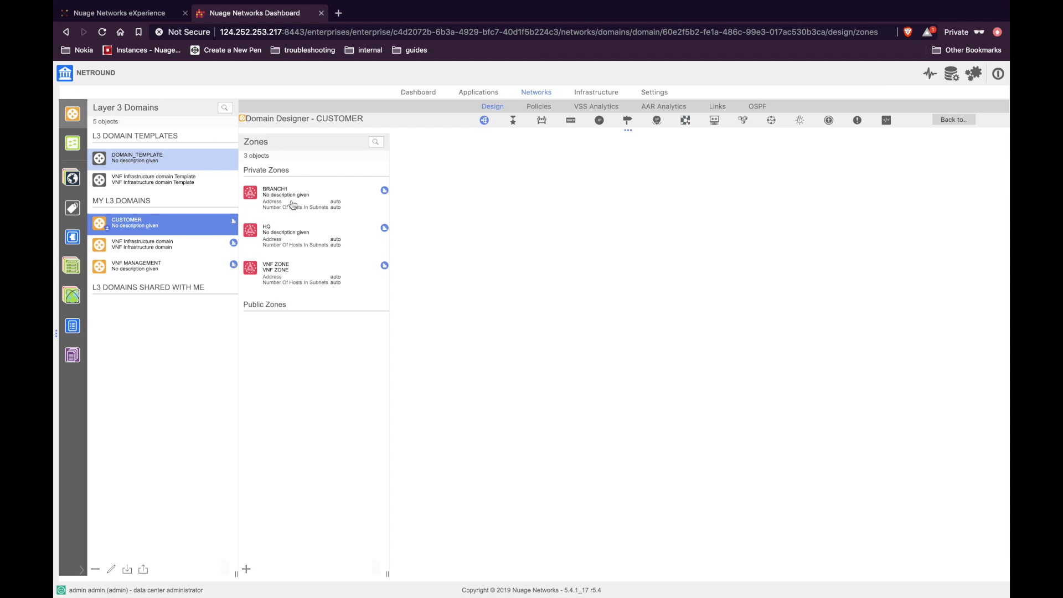
click(292, 206)
click(442, 185)
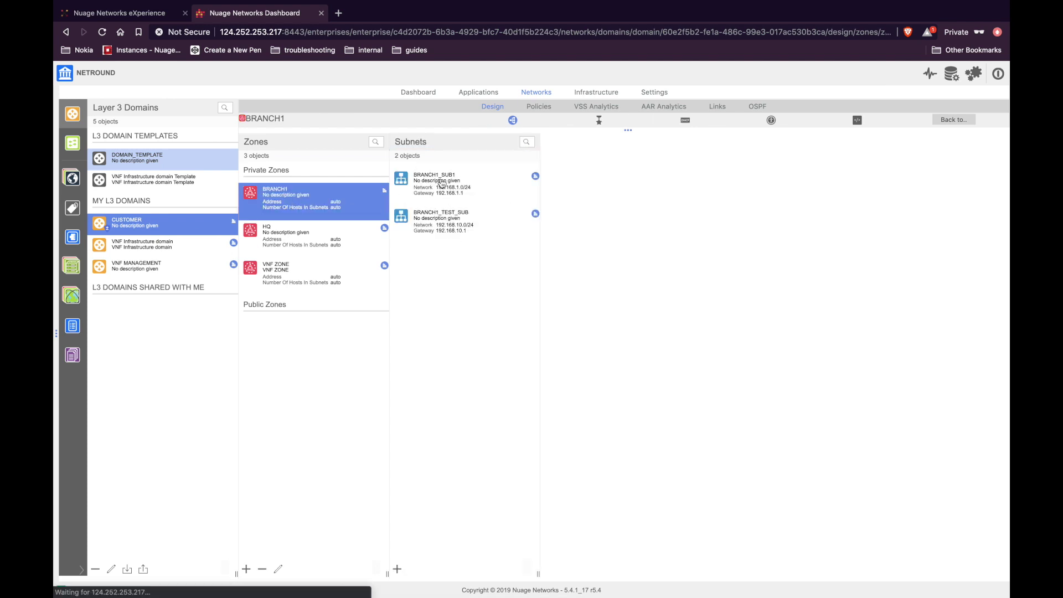
click(445, 225)
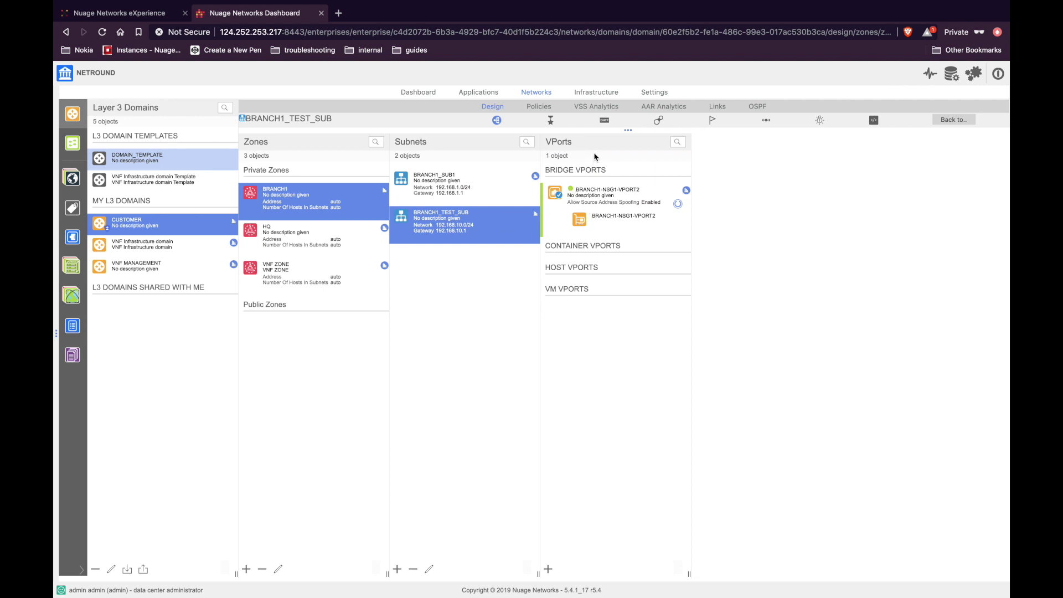
click(473, 95)
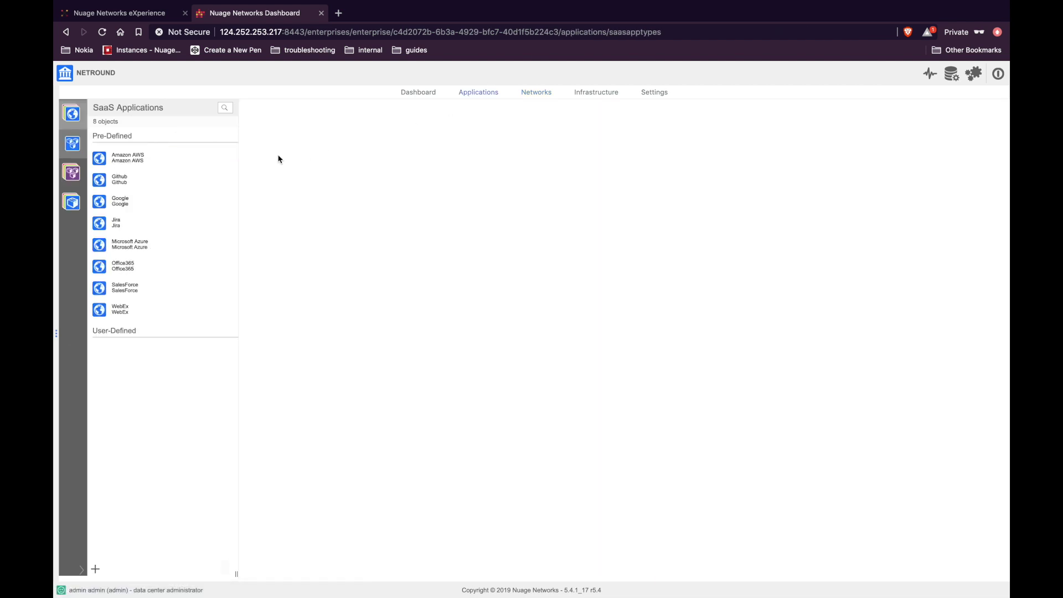
Invoke the Deploy action on the branch1 VNF instance.
click(76, 206)
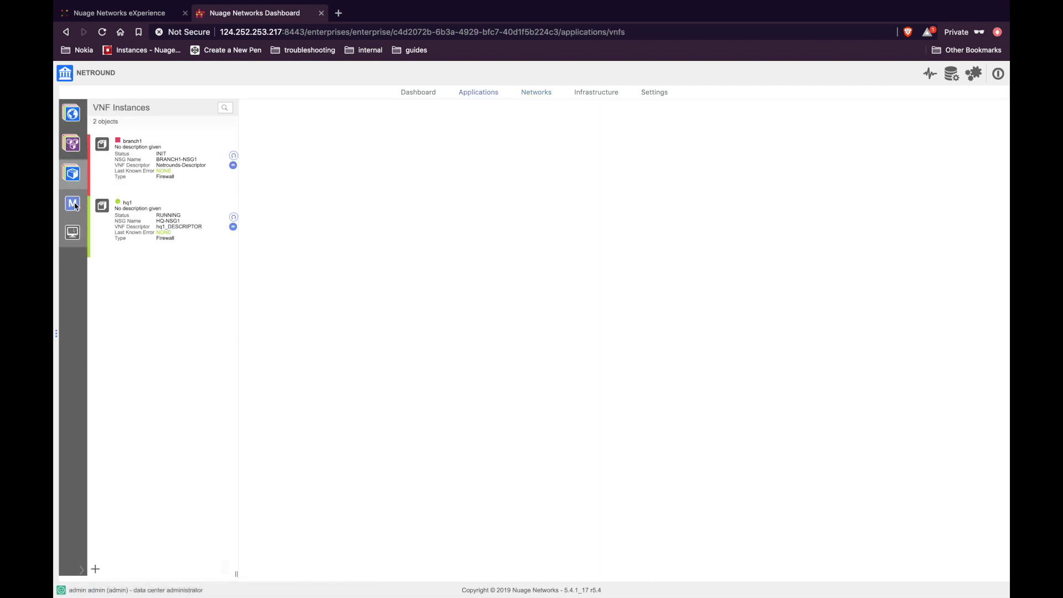
click(156, 173)
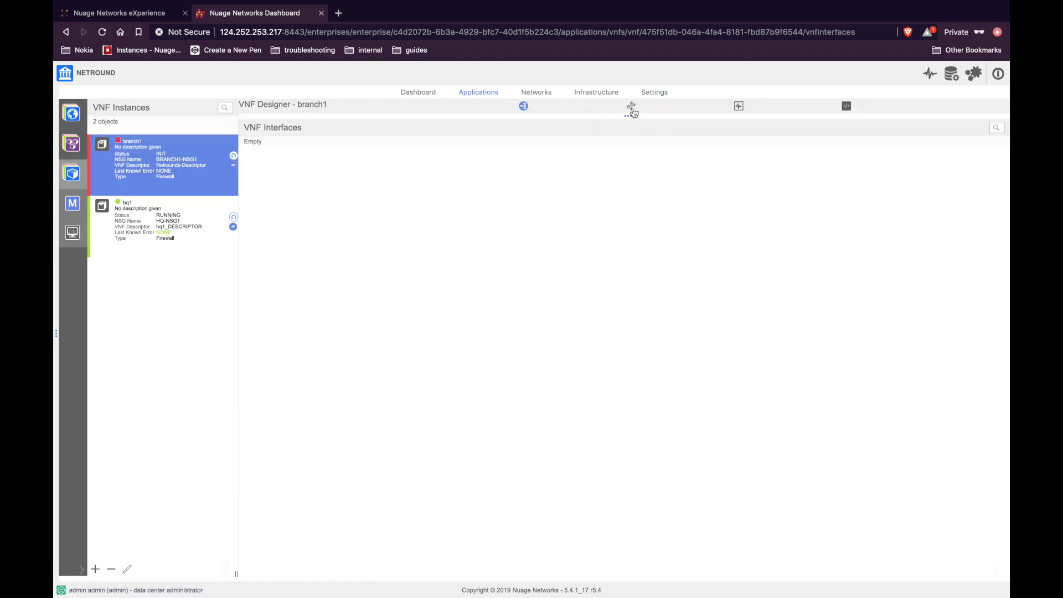
click(630, 106)
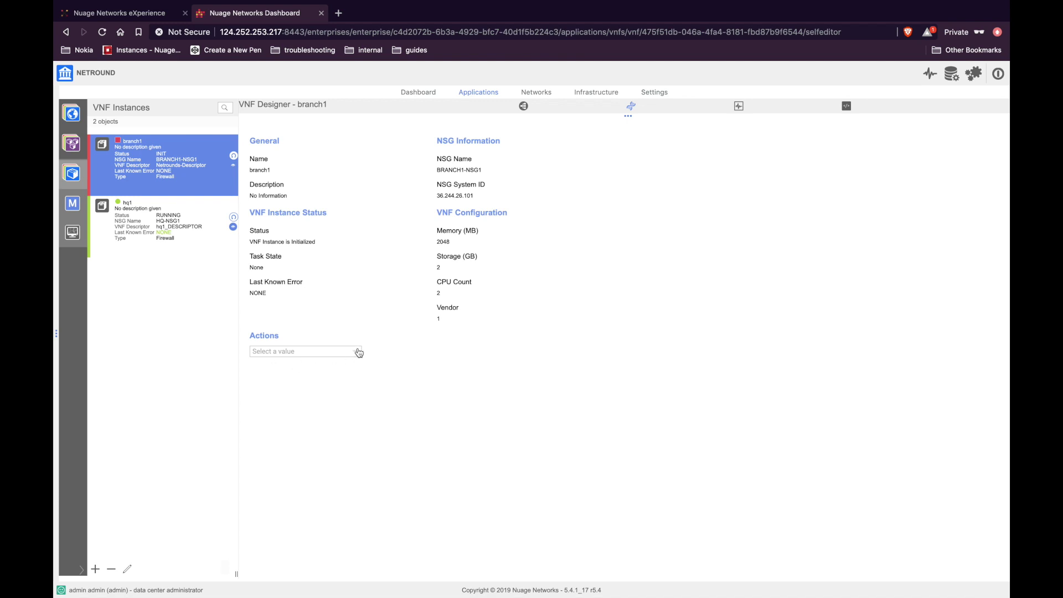
click(354, 352)
click(284, 372)
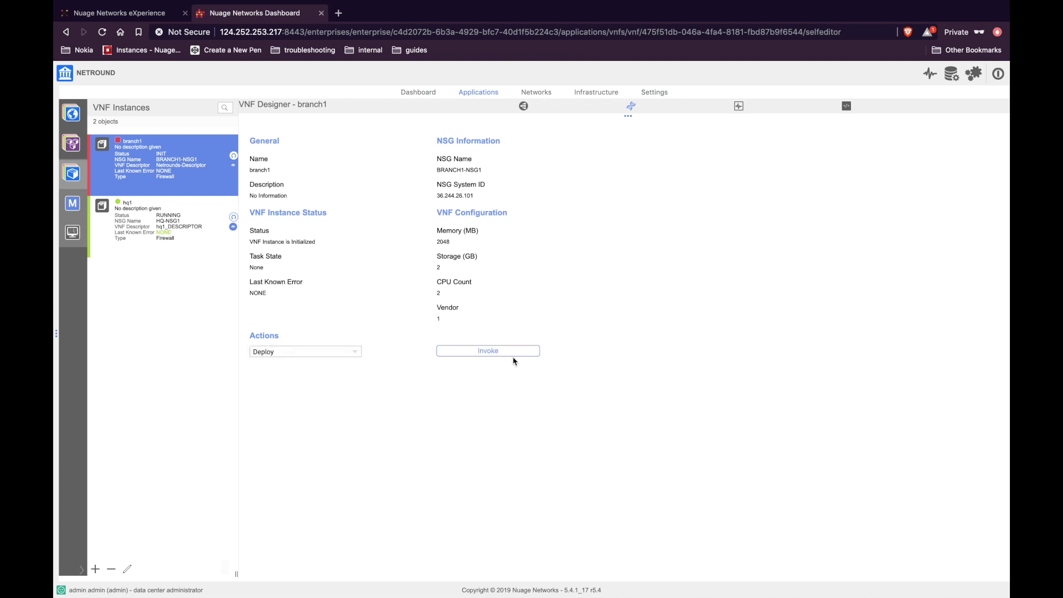
click(487, 351)
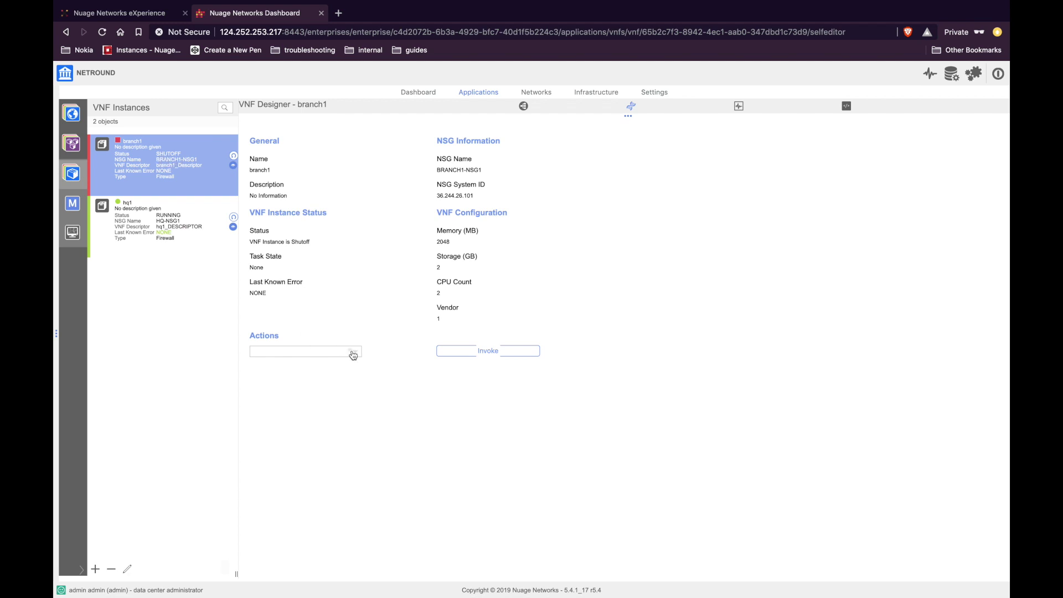
Invoke the Start action on branch1 so it runs.
click(353, 354)
click(321, 367)
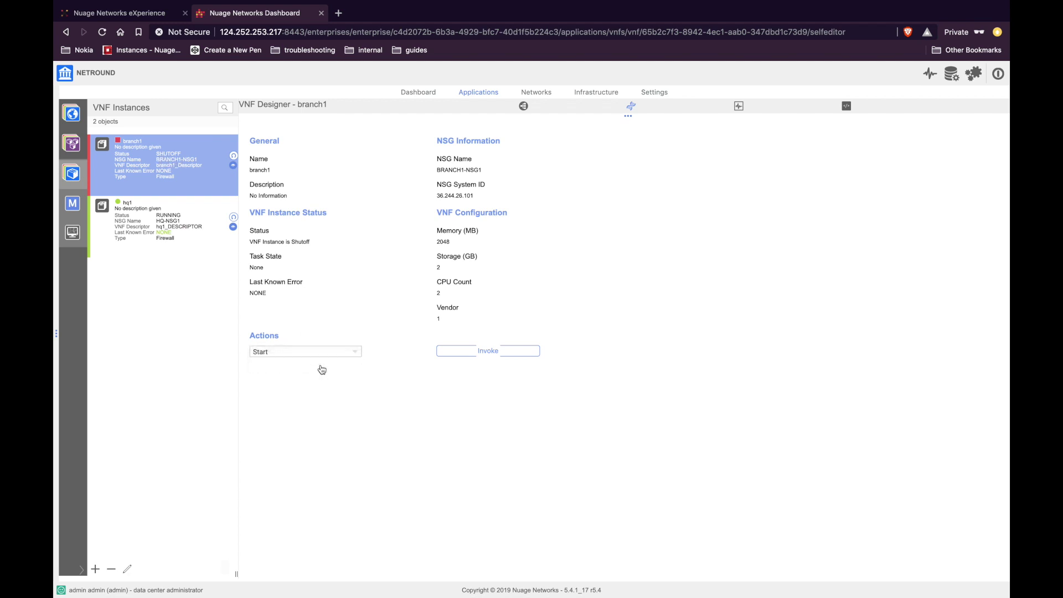
click(488, 351)
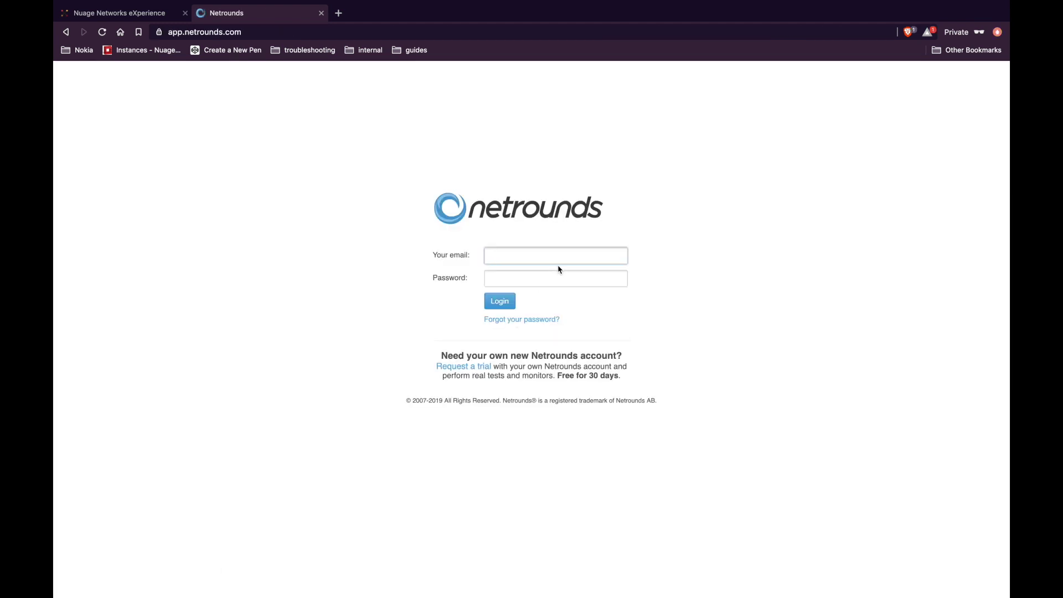
Log in to Netrounds with the saved email and password.
click(559, 255)
click(548, 275)
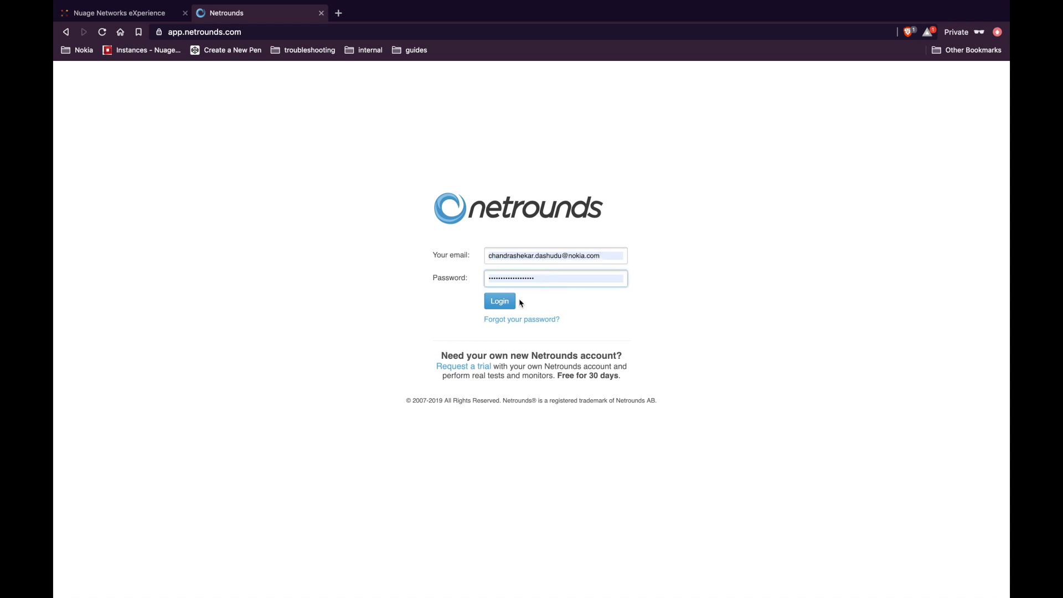
click(508, 307)
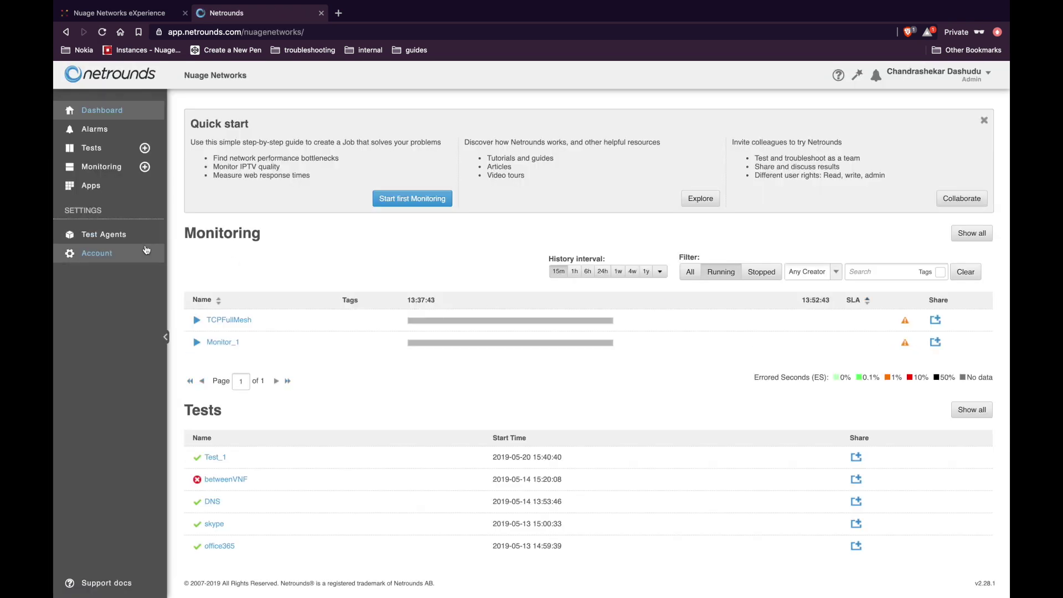
Filter test agents to Online to confirm branch1, then show the Tests list.
click(103, 237)
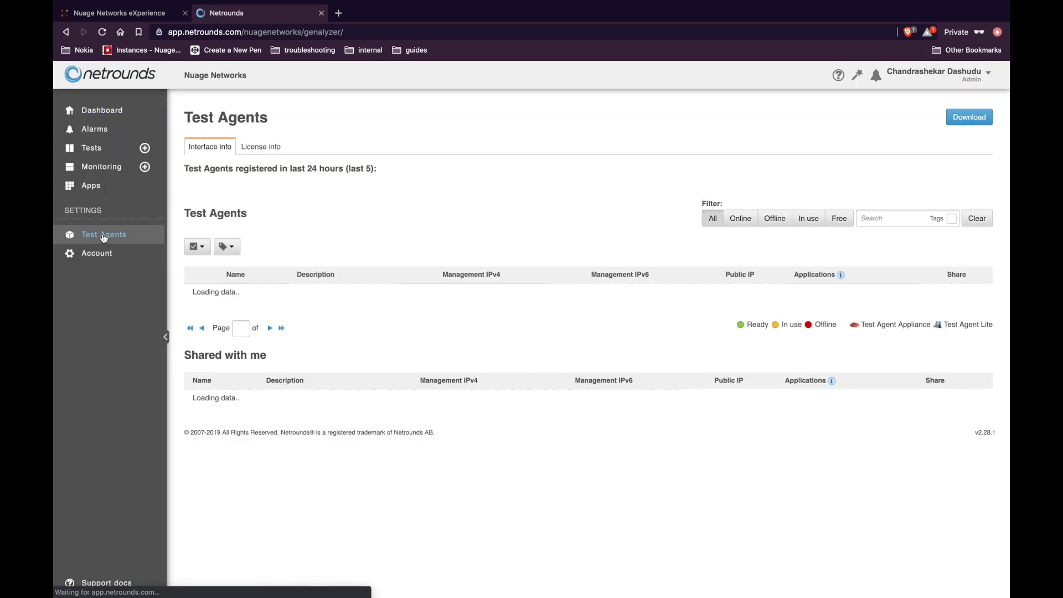
click(733, 233)
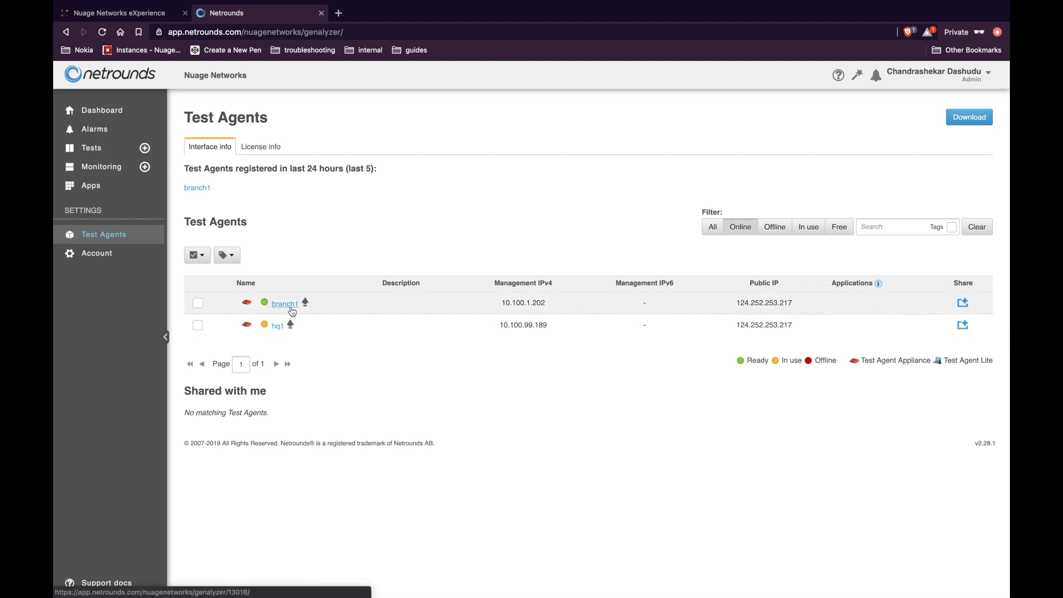
mouse_move(292, 312)
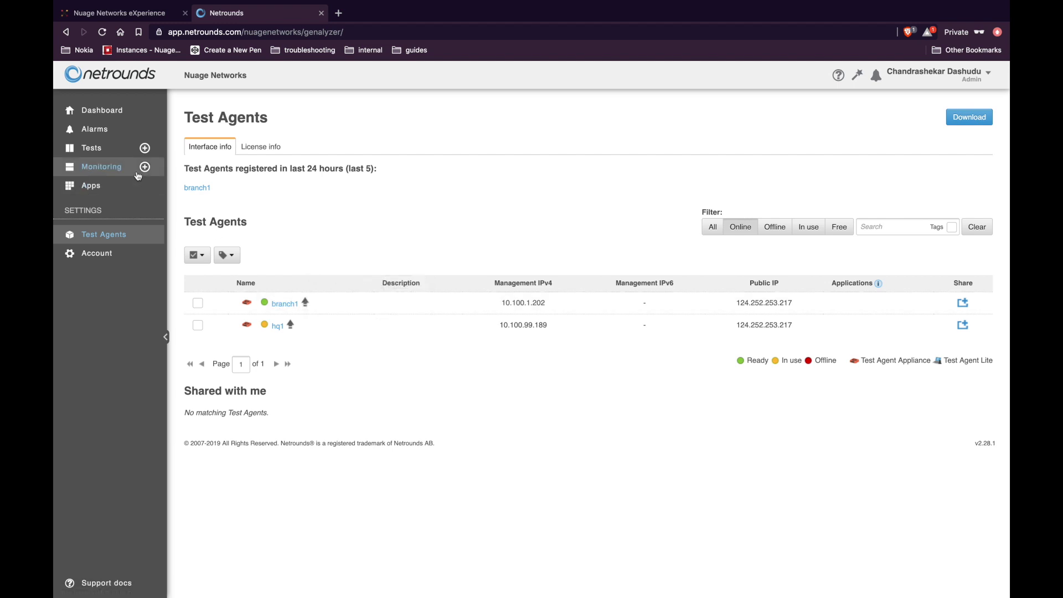
click(112, 155)
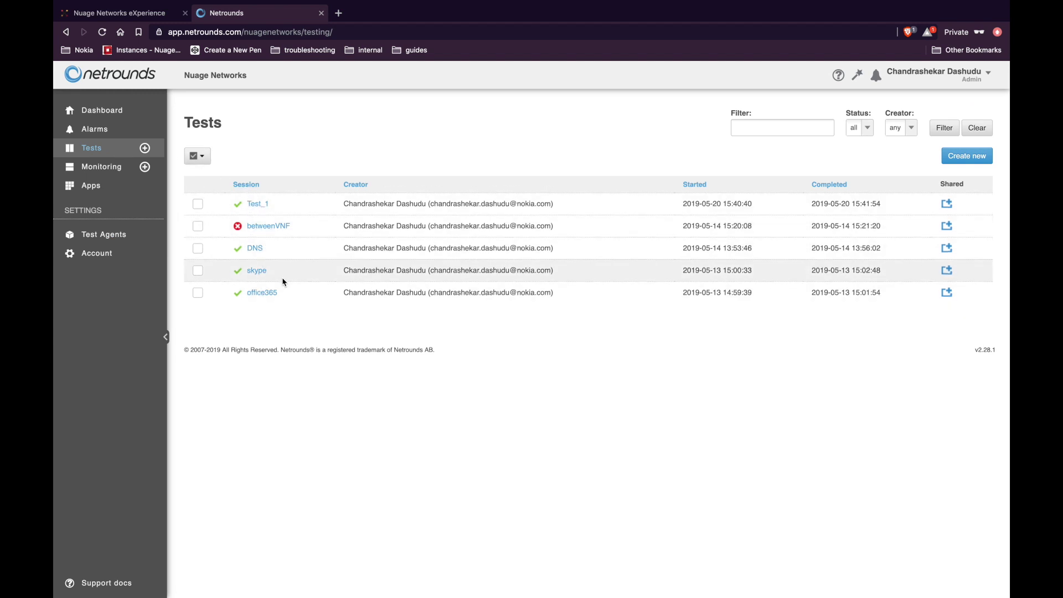
Start a new test sequence and add an HTTP task as Step 1.
click(957, 158)
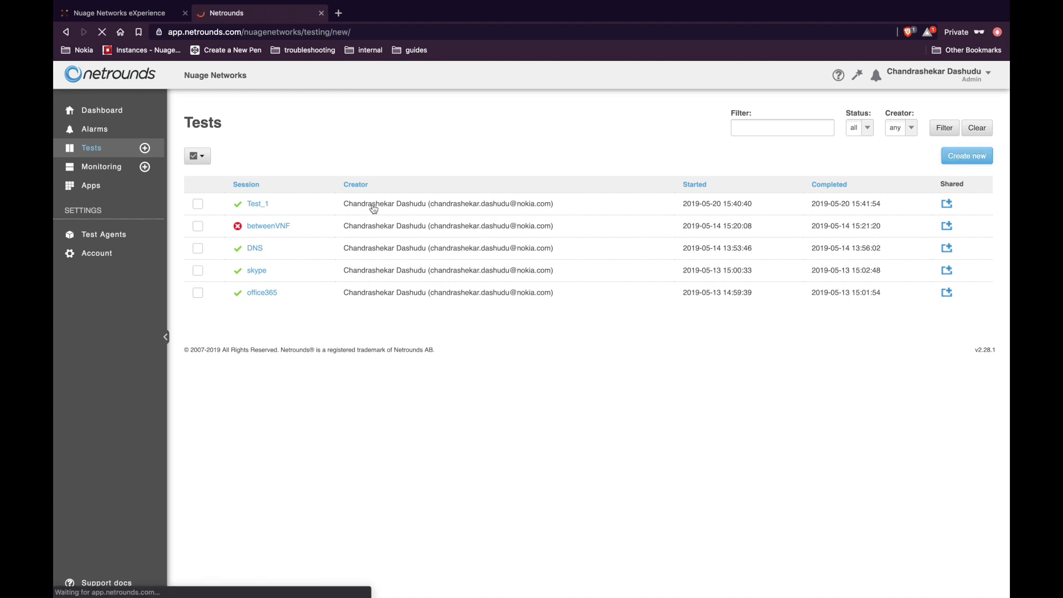
click(291, 150)
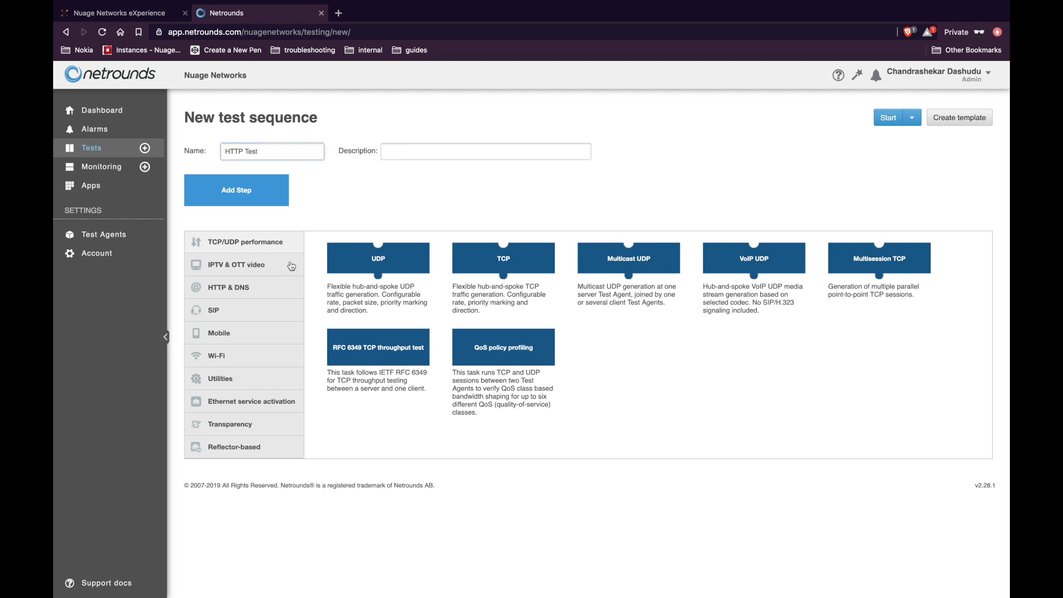
click(233, 295)
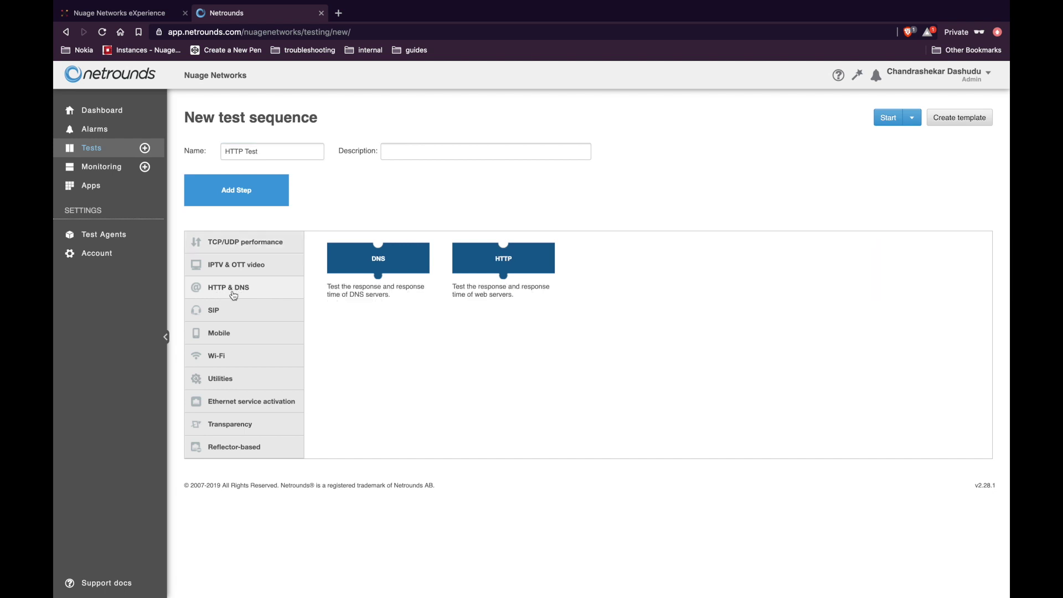
click(502, 261)
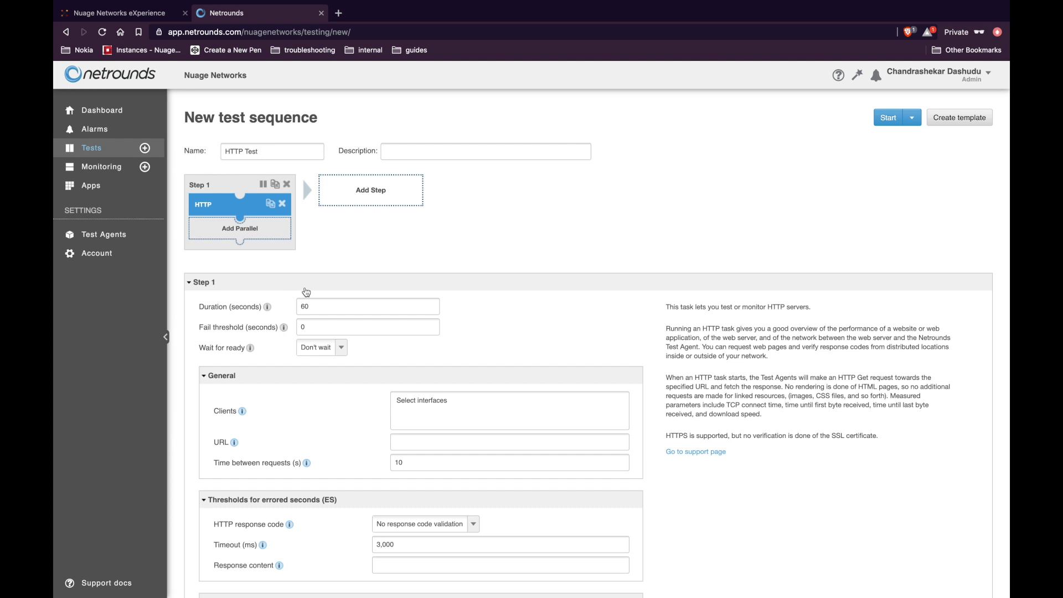
click(424, 406)
click(402, 492)
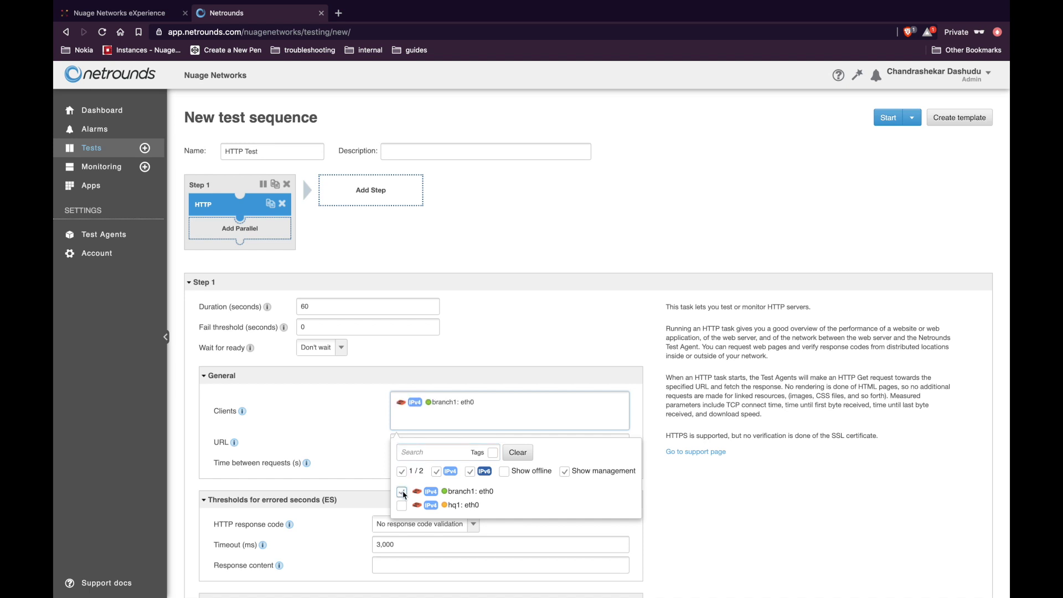
click(362, 440)
click(409, 442)
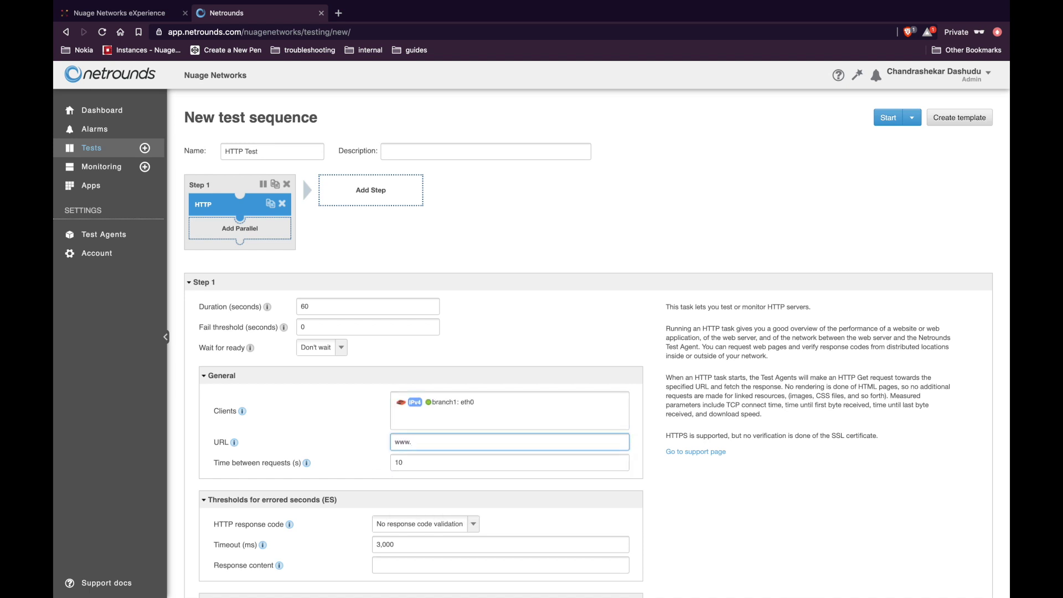
text(www.github.com)
scroll(420, 487, down, 2)
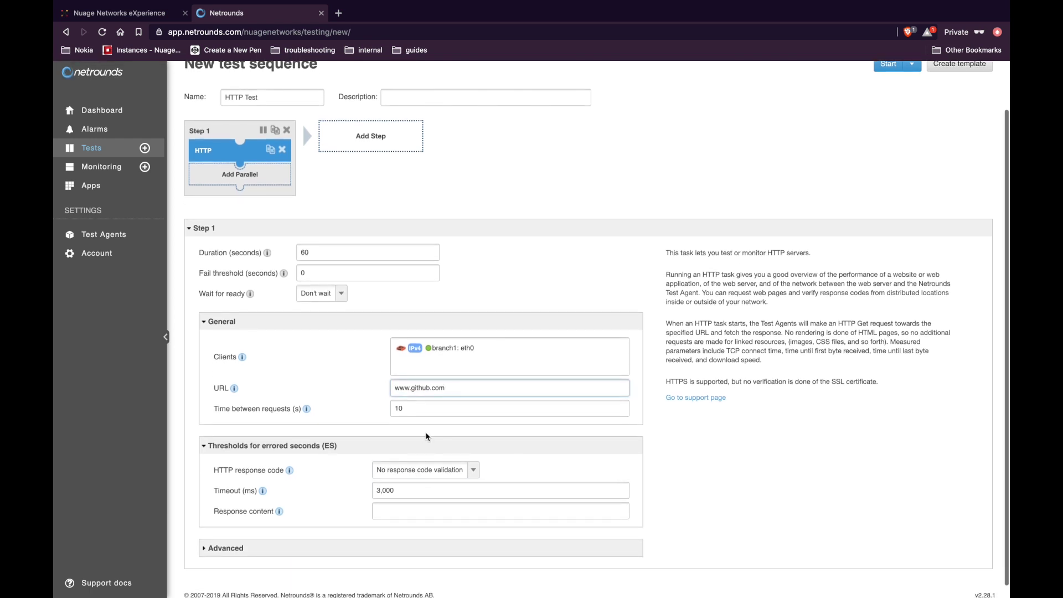
click(434, 505)
scroll(434, 506, down, 1)
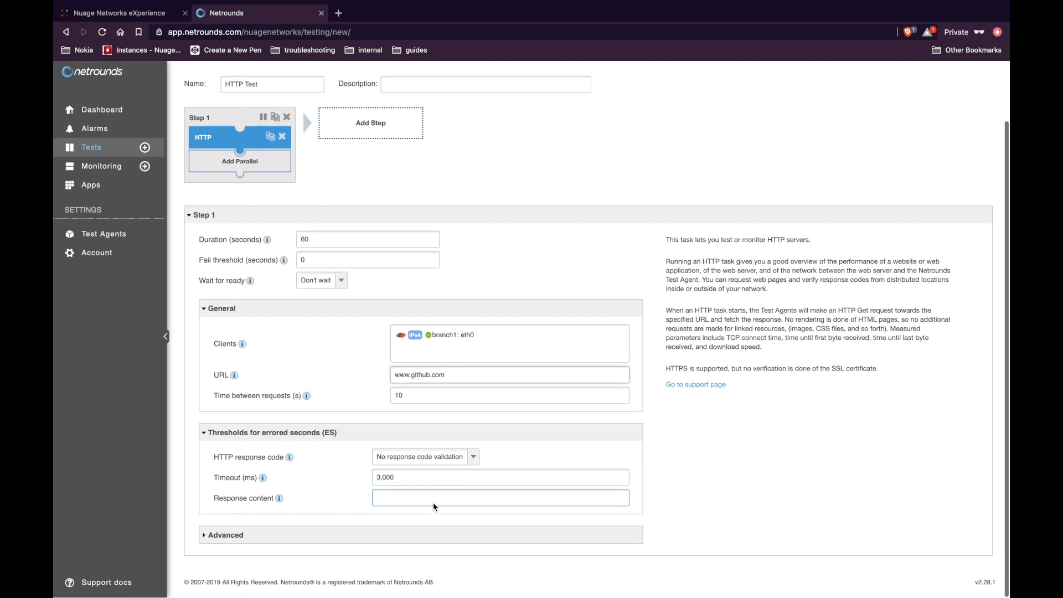
scroll(434, 498, up, 3)
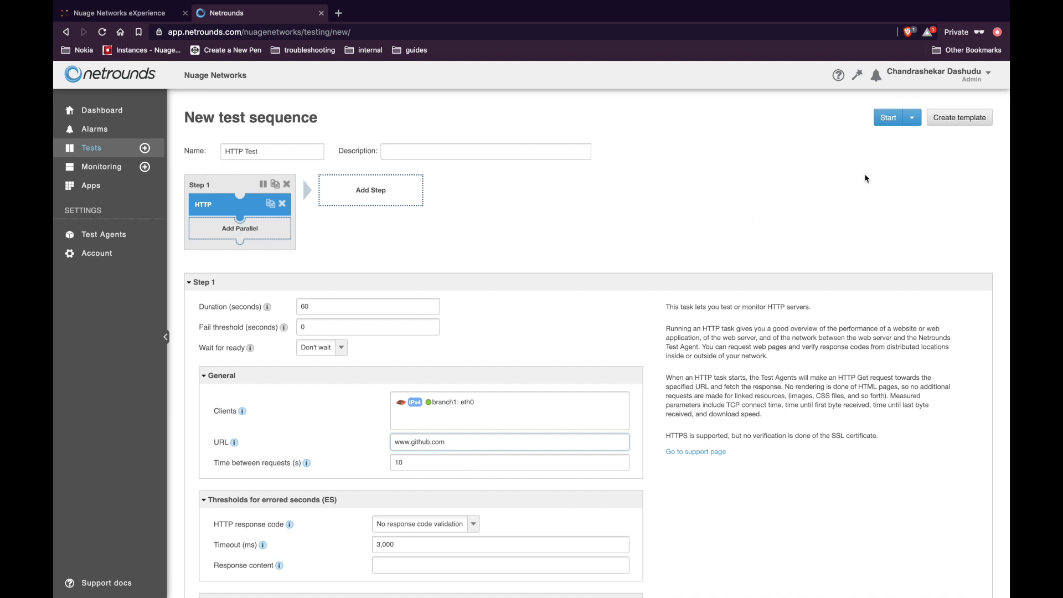
Run the HTTP Test, view its report showing 48 ms average response, and cancel the export.
click(887, 119)
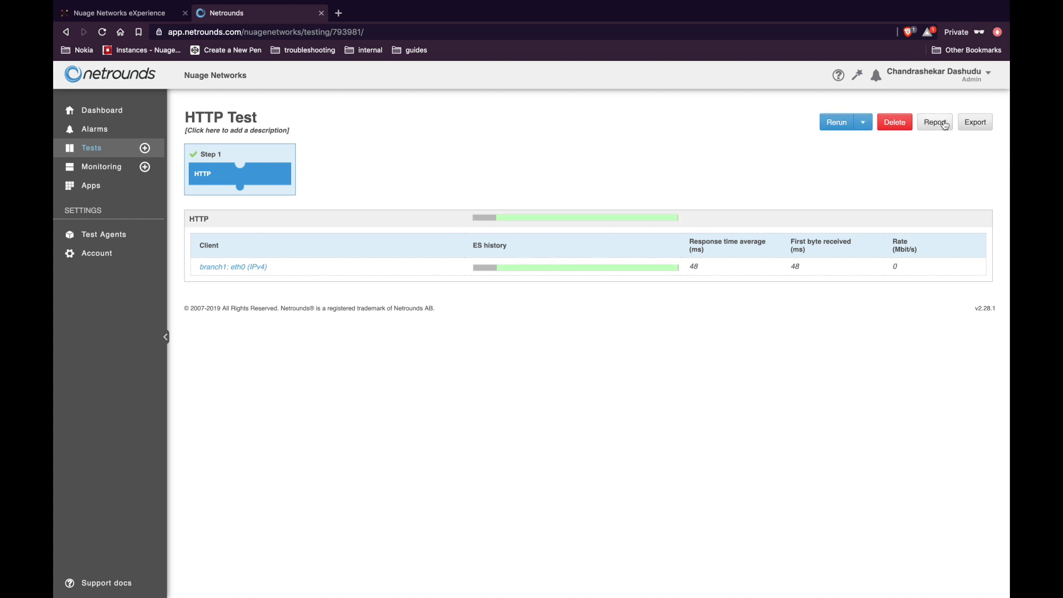
click(944, 124)
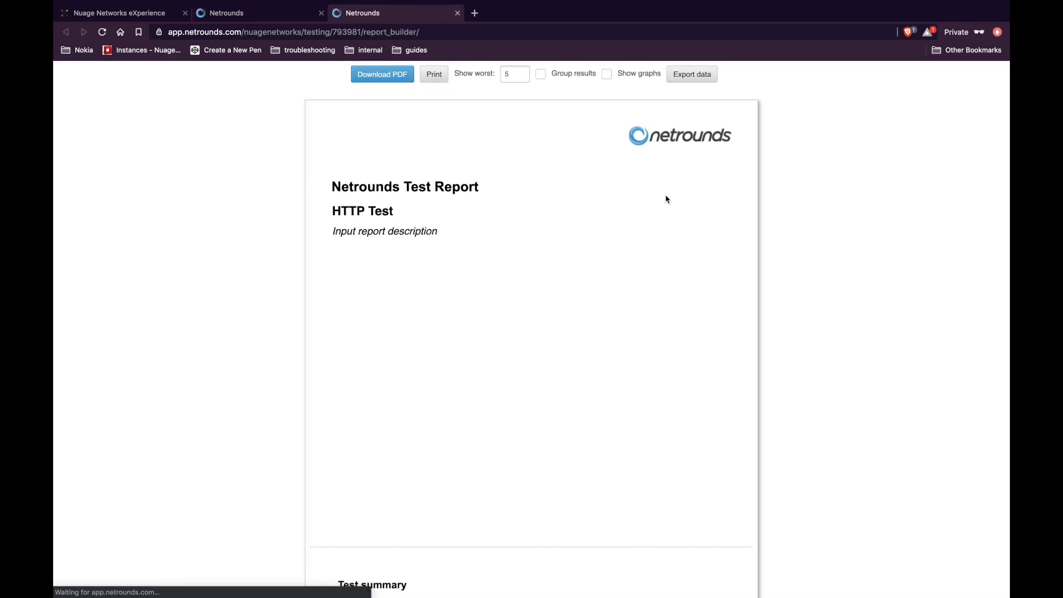
scroll(667, 199, down, 12)
key(super+w)
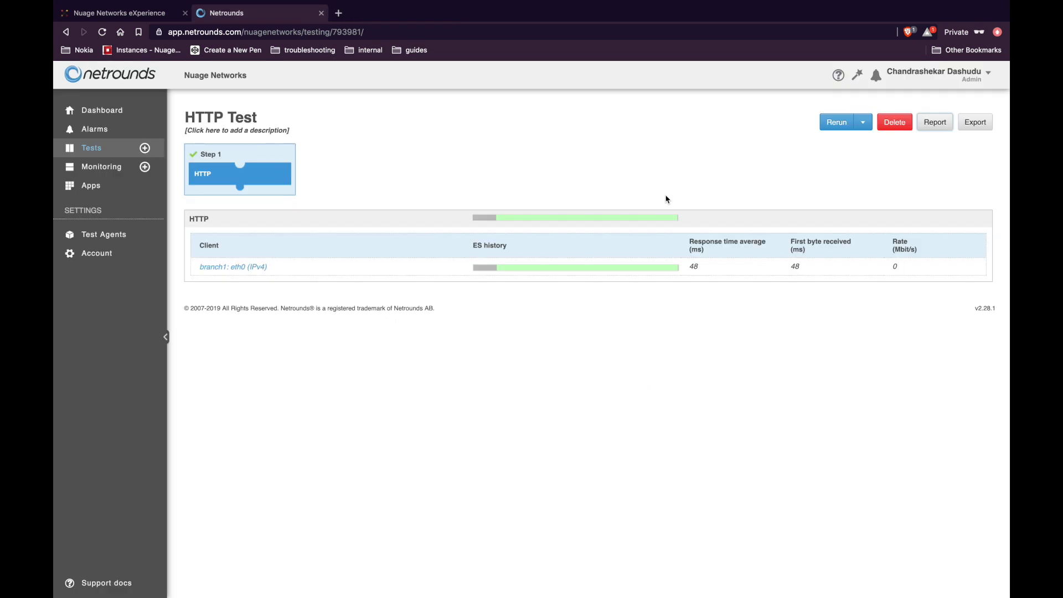
click(862, 122)
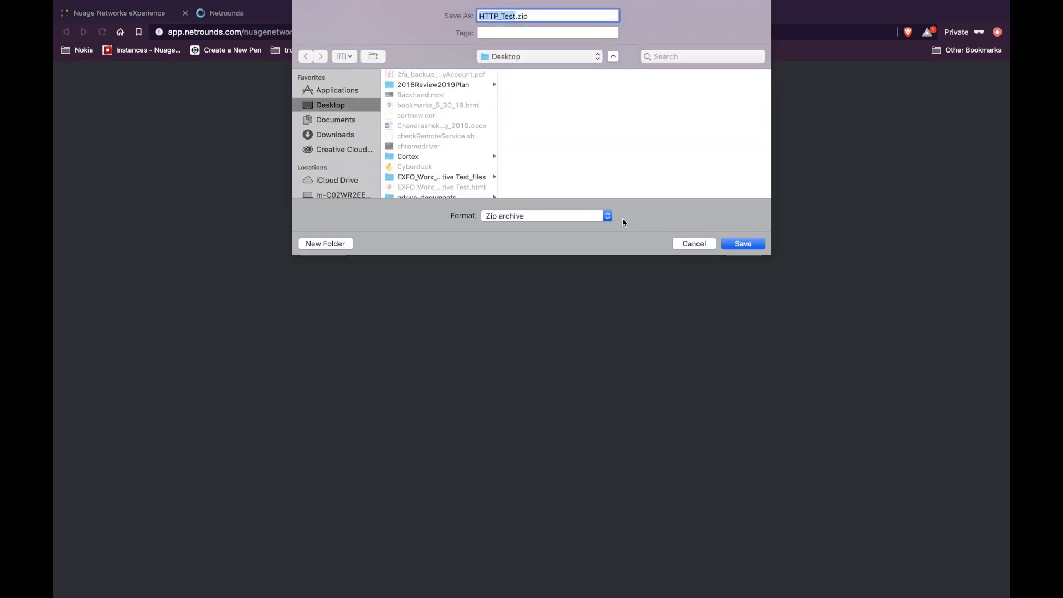
click(680, 242)
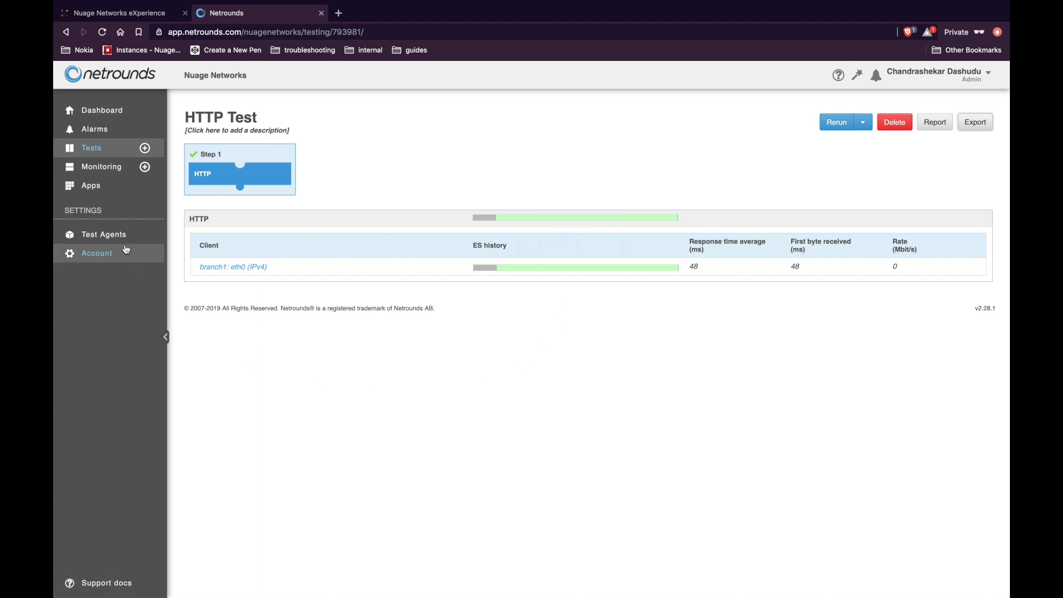
Create a new monitoring group under Monitoring and name it Multicast UDP monitor.
click(113, 173)
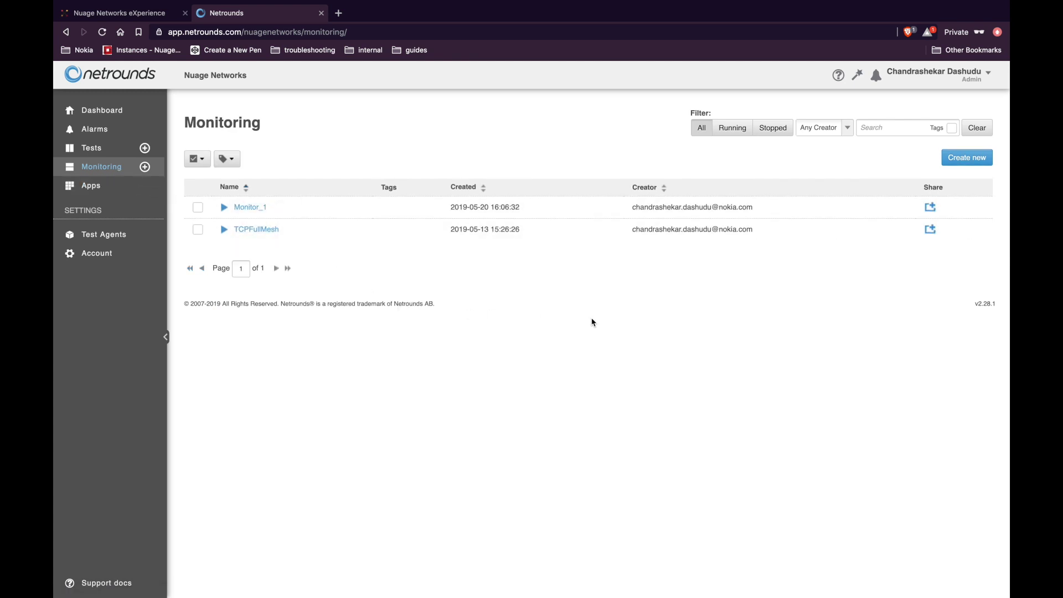
click(967, 160)
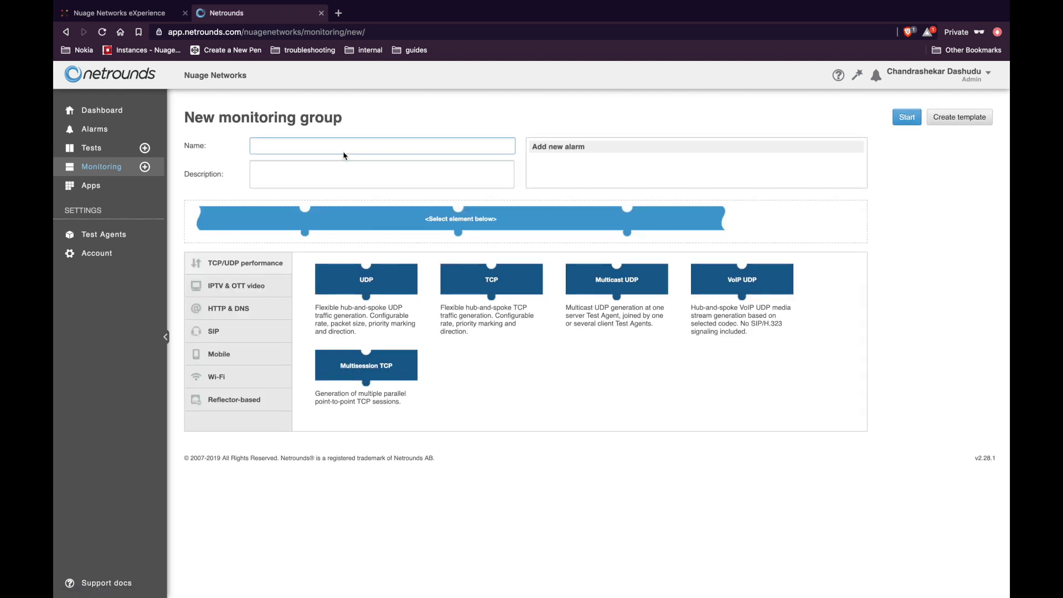
click(335, 143)
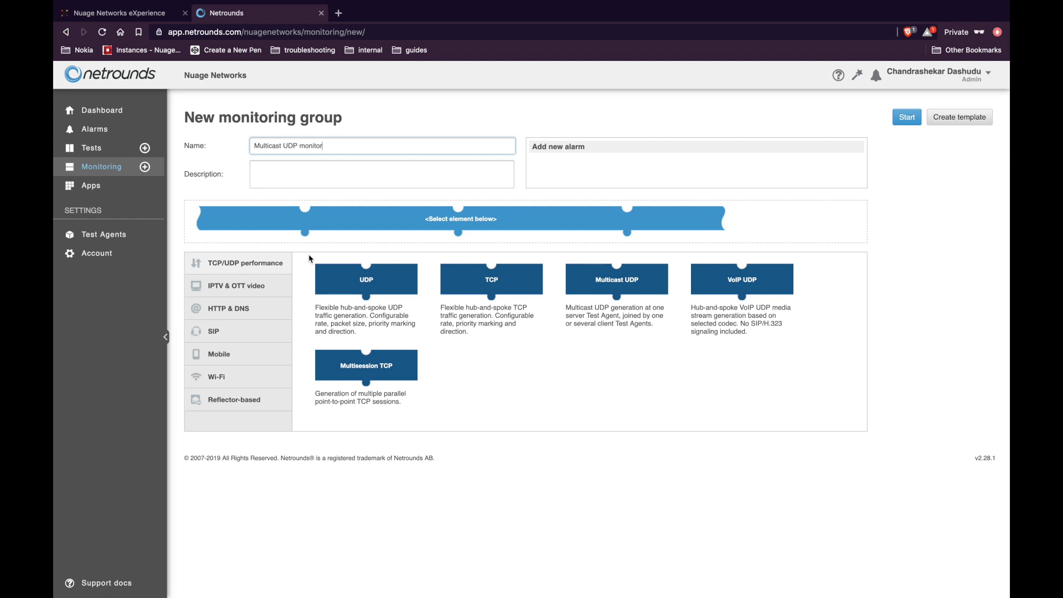
Add a Multicast UDP task with hq1: eth0 as server and branch1: eth0 as client.
click(608, 281)
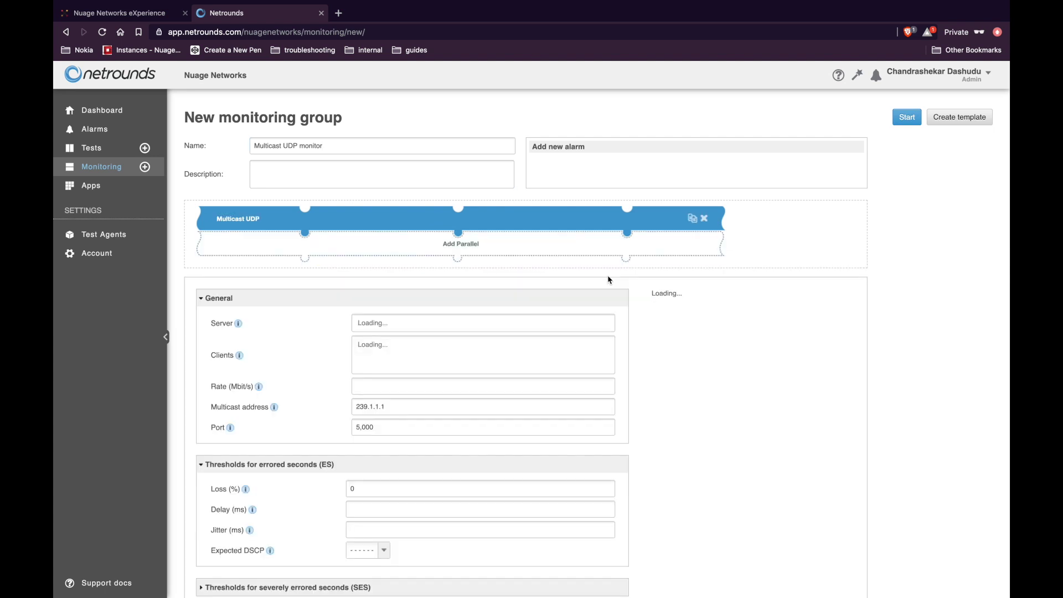
click(438, 328)
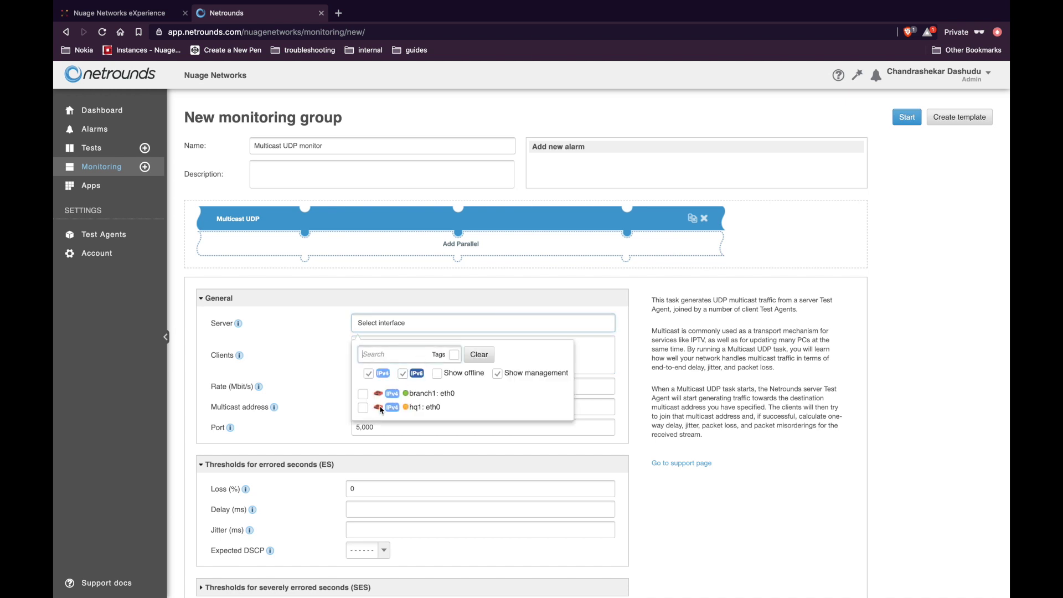
click(363, 408)
click(398, 356)
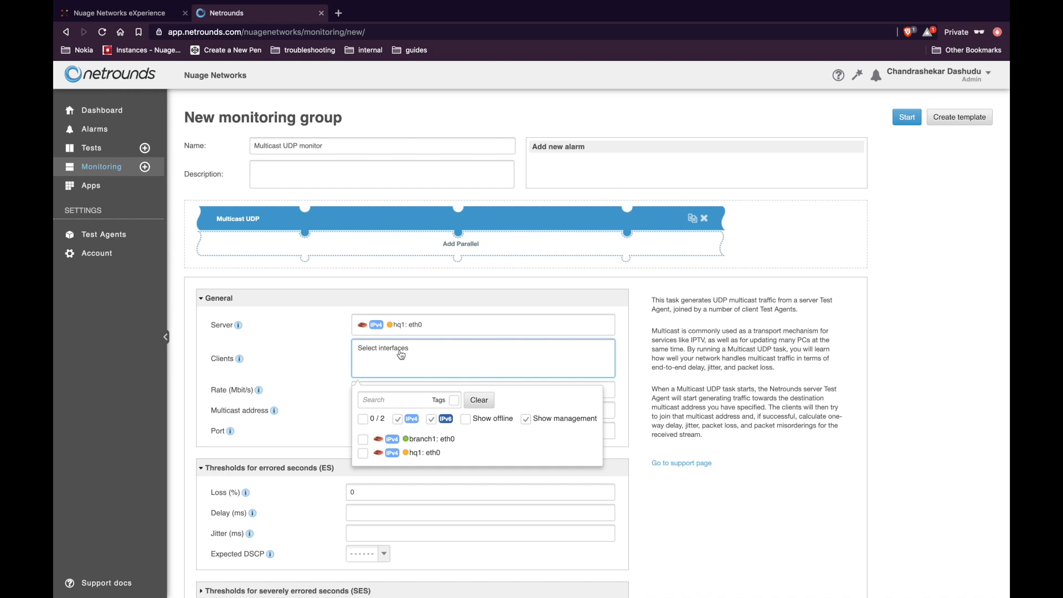
click(363, 439)
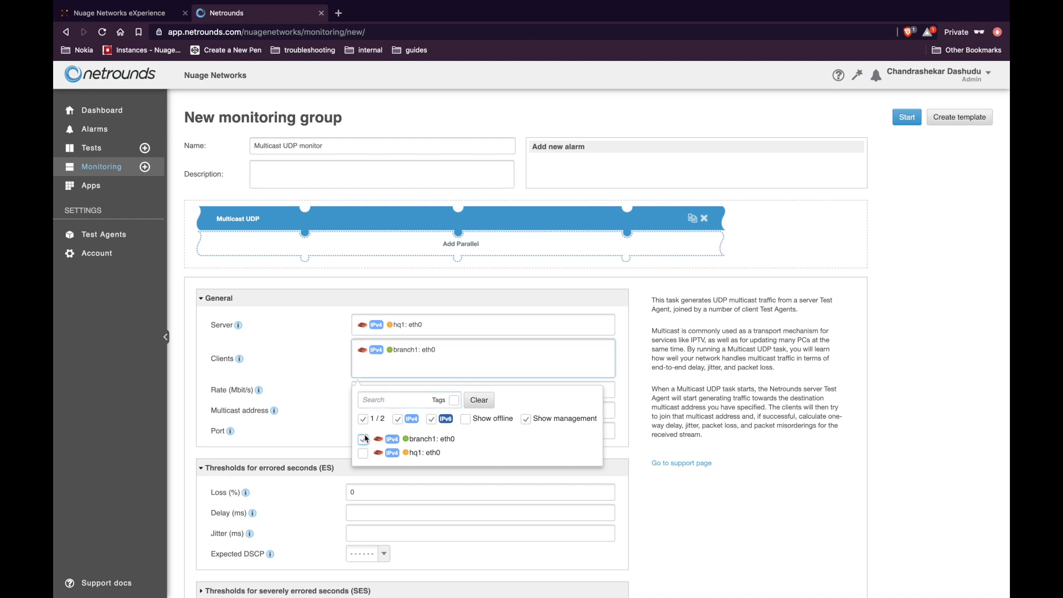
click(321, 396)
Set rate 20 Mbit/s, port 5020, and 20 ms delay and jitter thresholds.
click(368, 388)
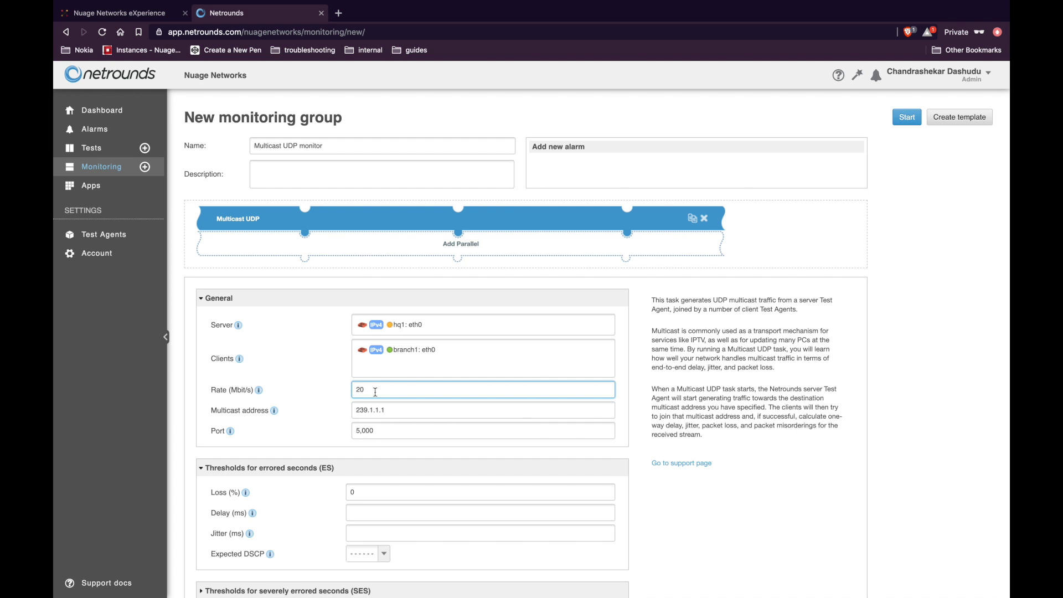
key(Tab)
key(Tab)
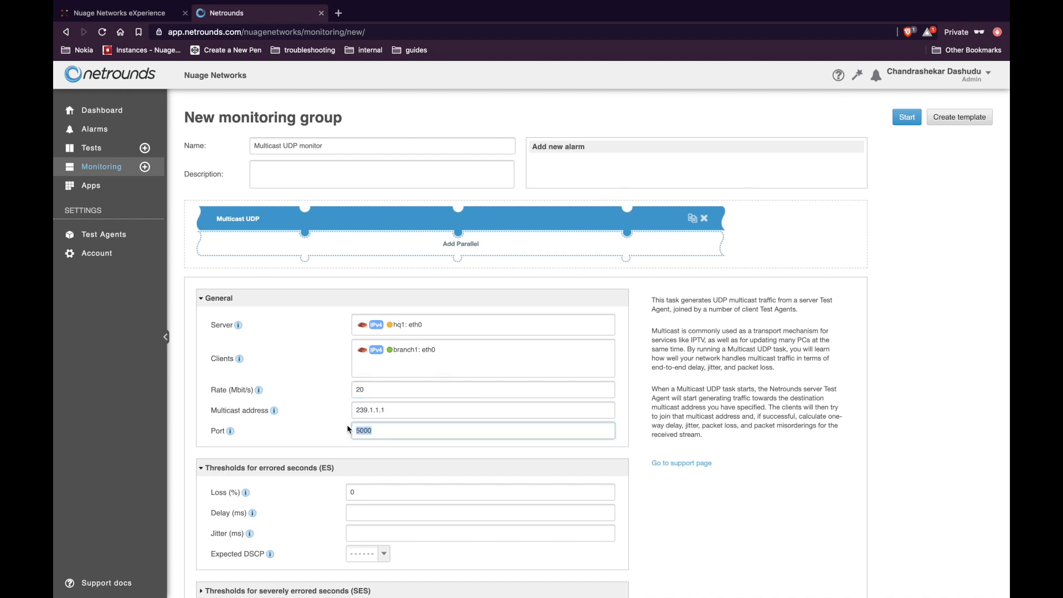
click(402, 430)
scroll(376, 487, down, 3)
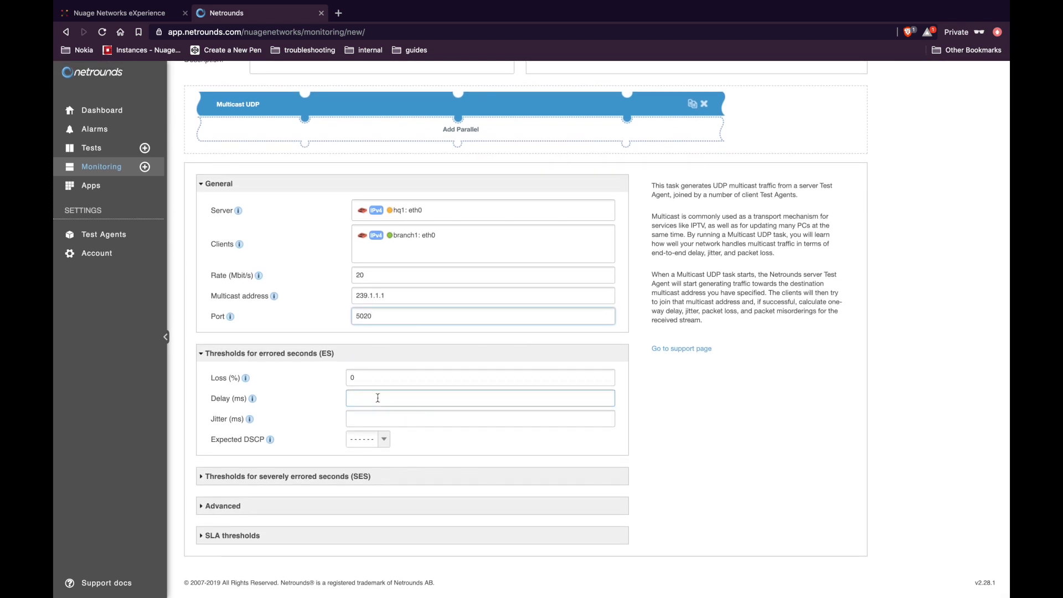
click(378, 398)
click(350, 419)
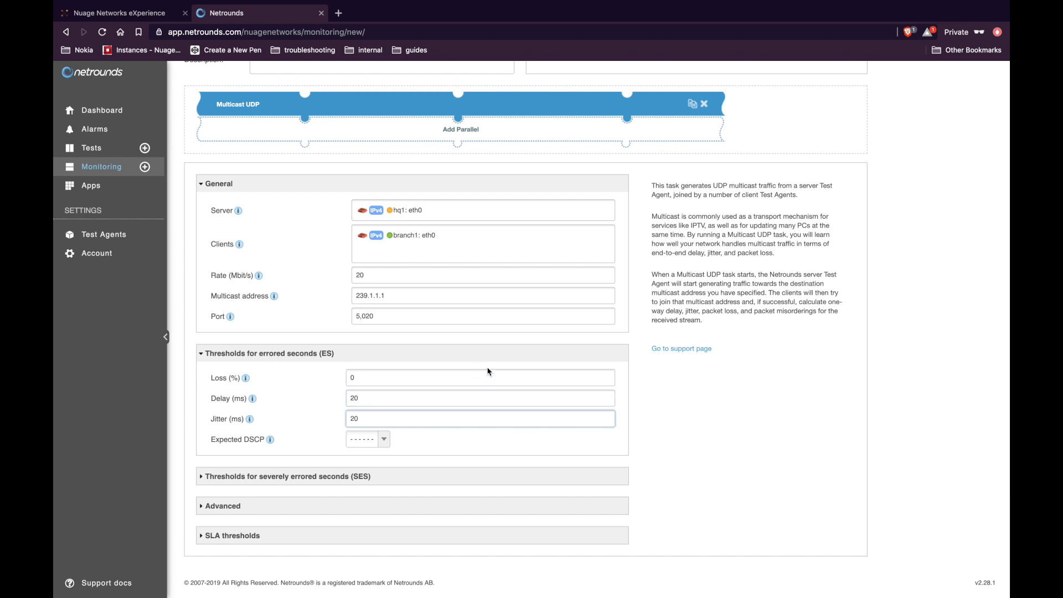
scroll(491, 371, up, 3)
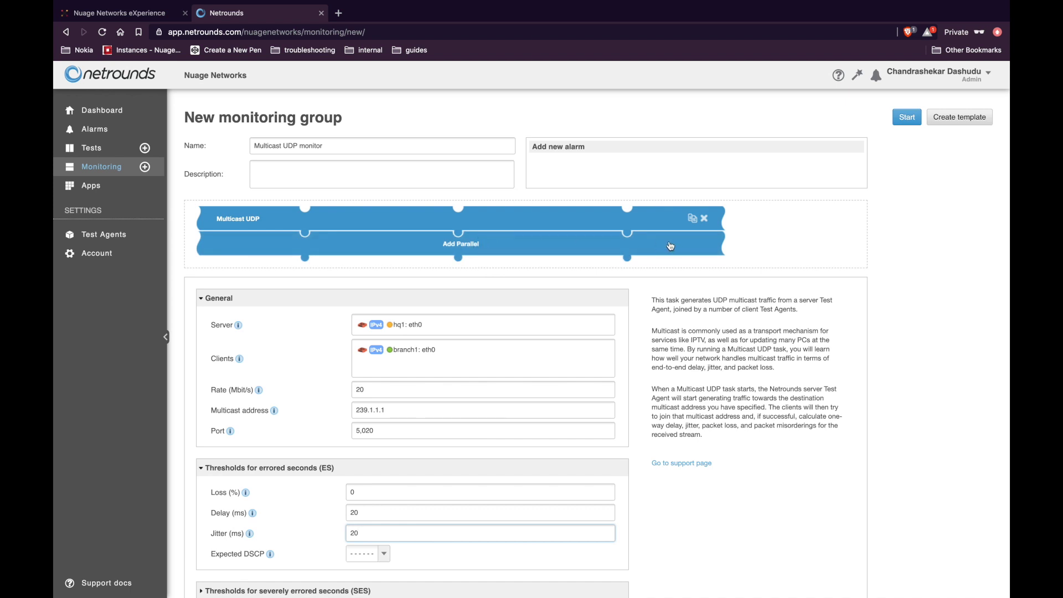
Start the Multicast UDP monitor with weekly periodic reports and open its details from Monitoring.
click(907, 119)
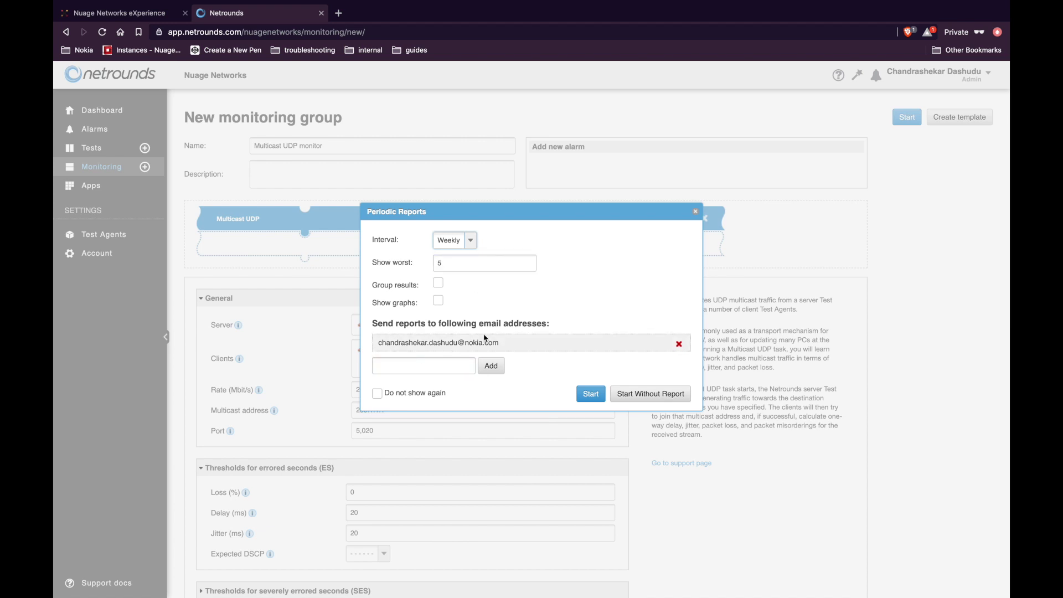
click(590, 398)
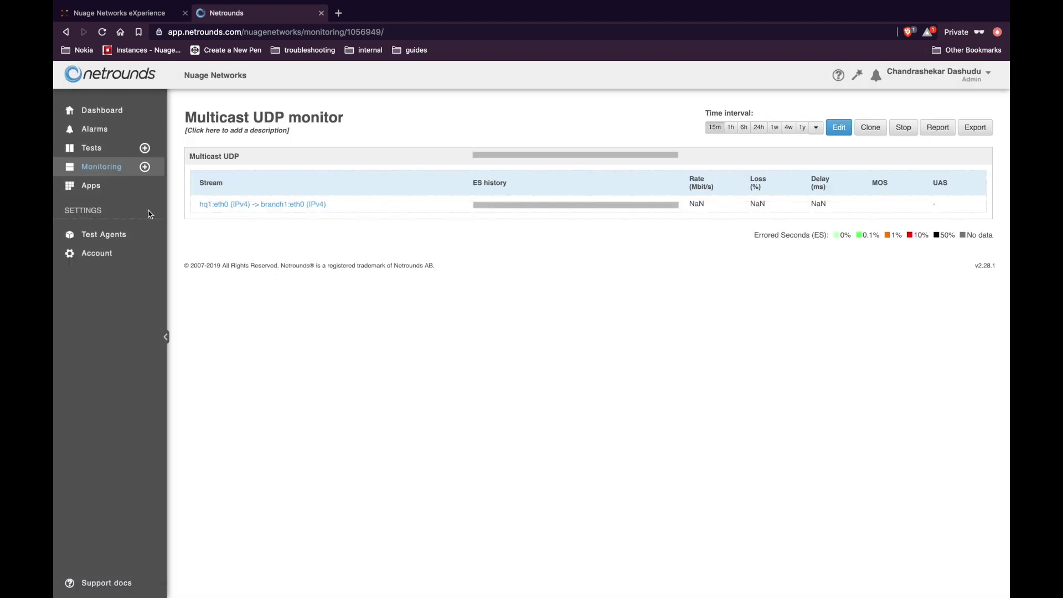
click(100, 173)
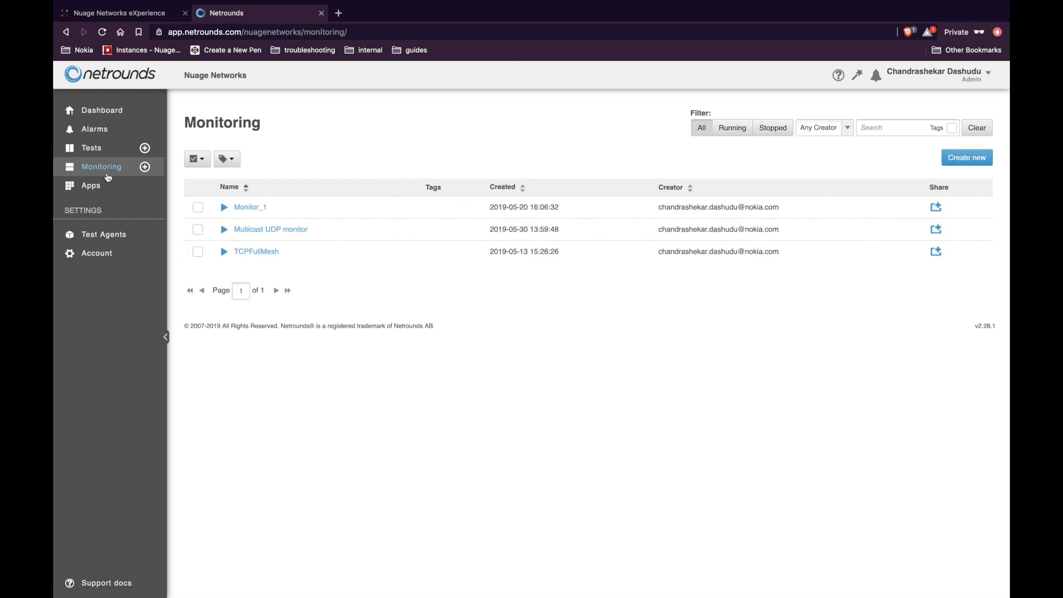
click(271, 230)
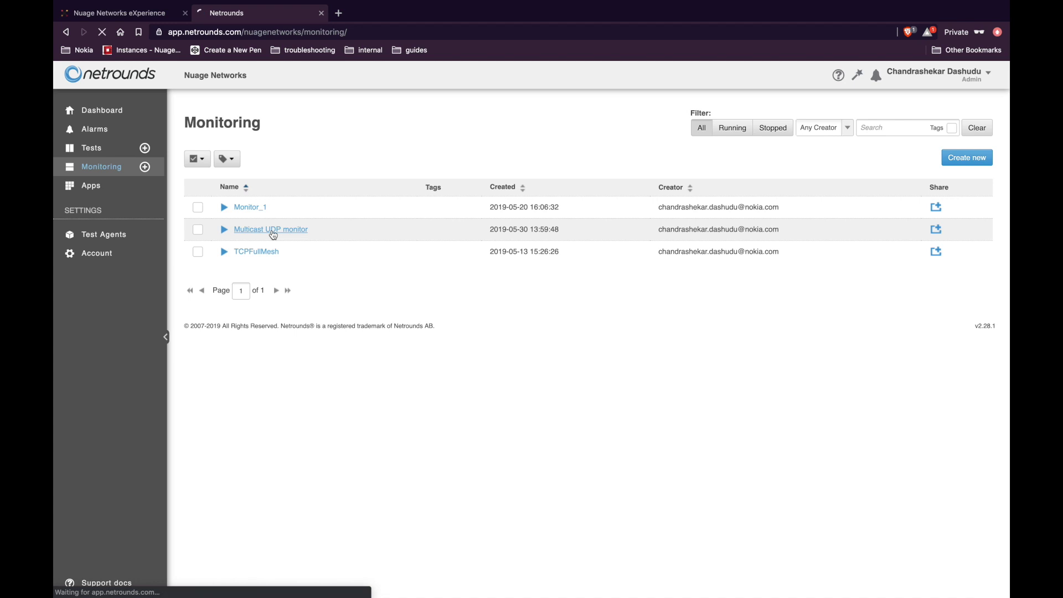